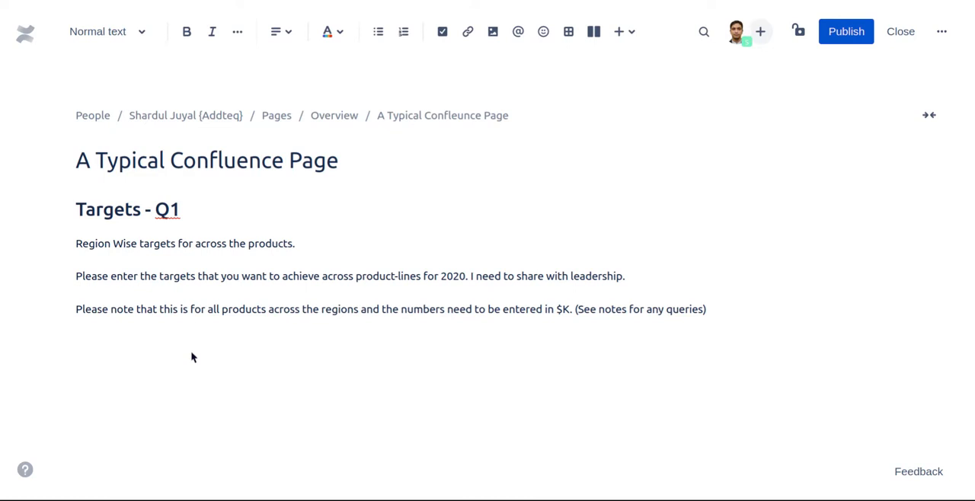
- Insert an Excellentable macro below the last paragraph of the page
click(191, 355)
text(/exc)
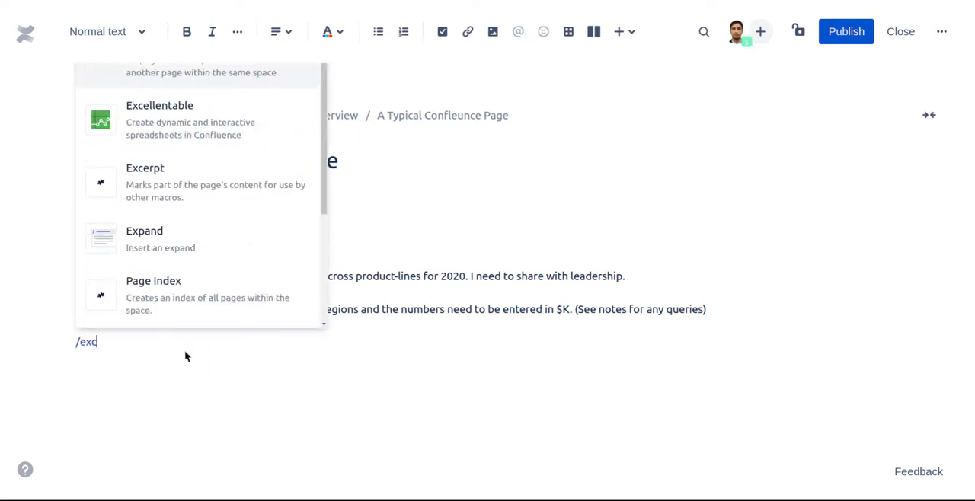
text(ell)
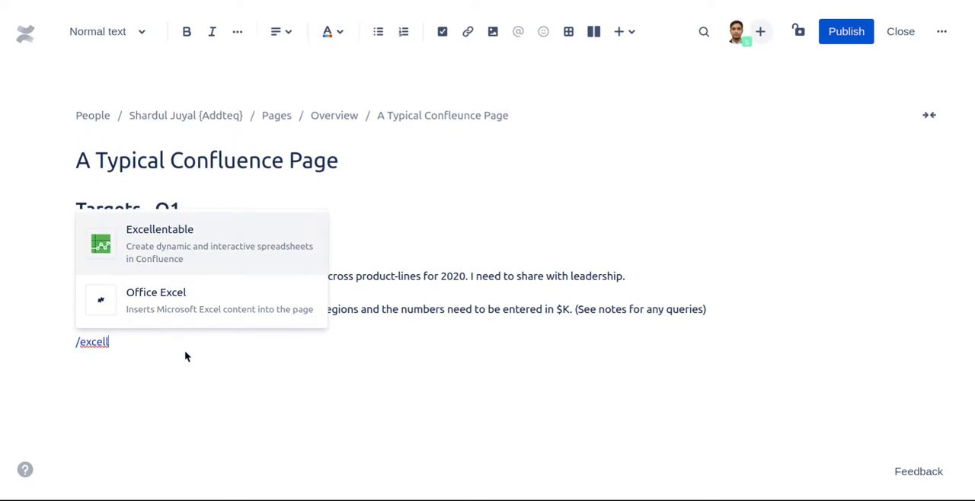
key(Return)
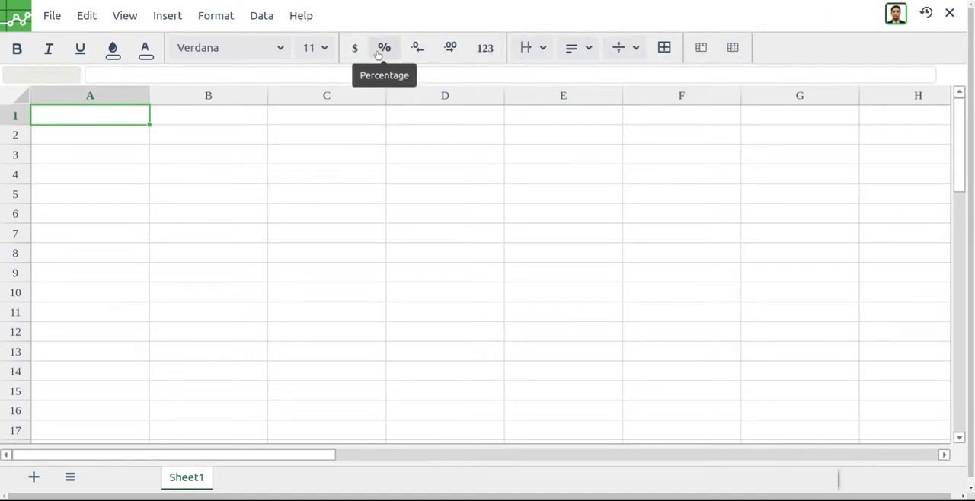
click(50, 16)
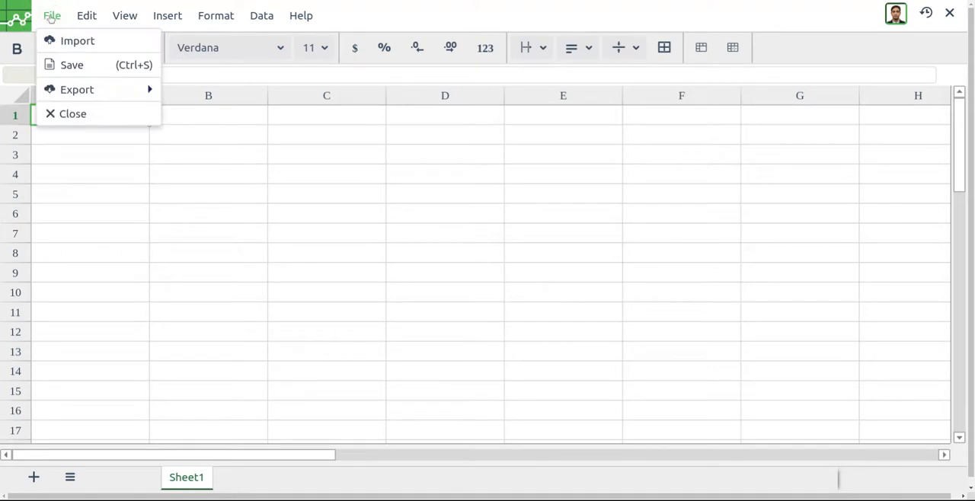
click(89, 22)
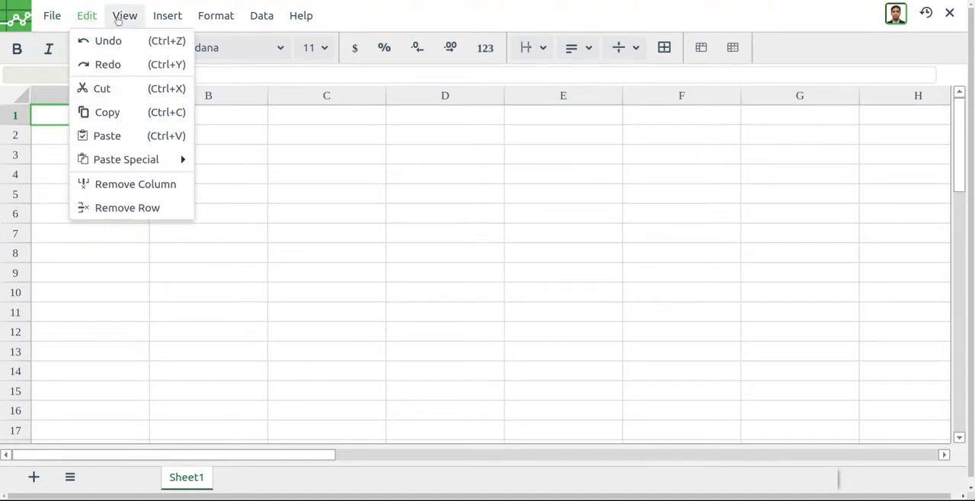
click(118, 18)
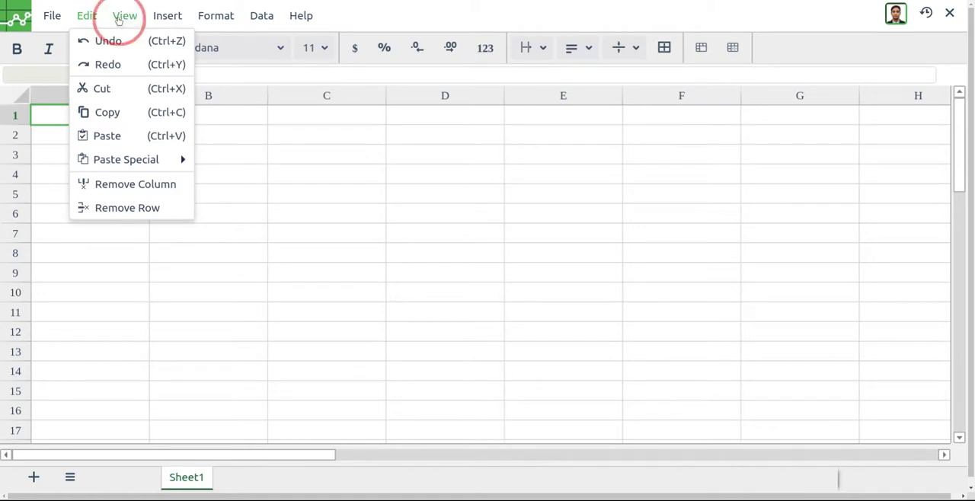
click(166, 17)
click(204, 17)
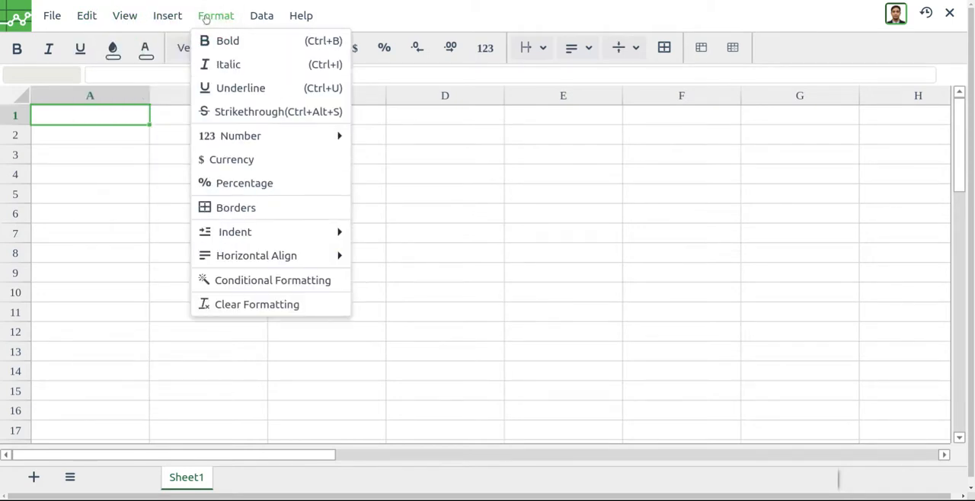
click(124, 119)
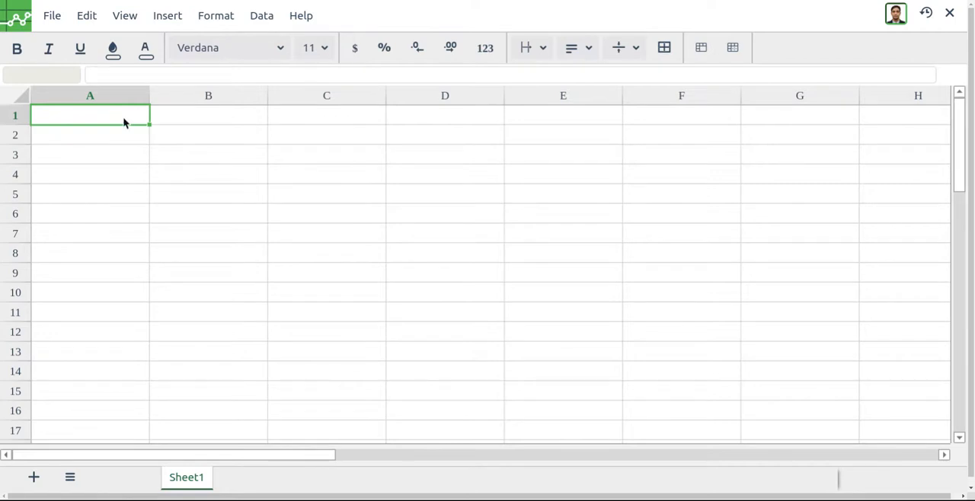
- Import the spreadsheet file with the Replace spreadsheet option
click(52, 15)
click(76, 43)
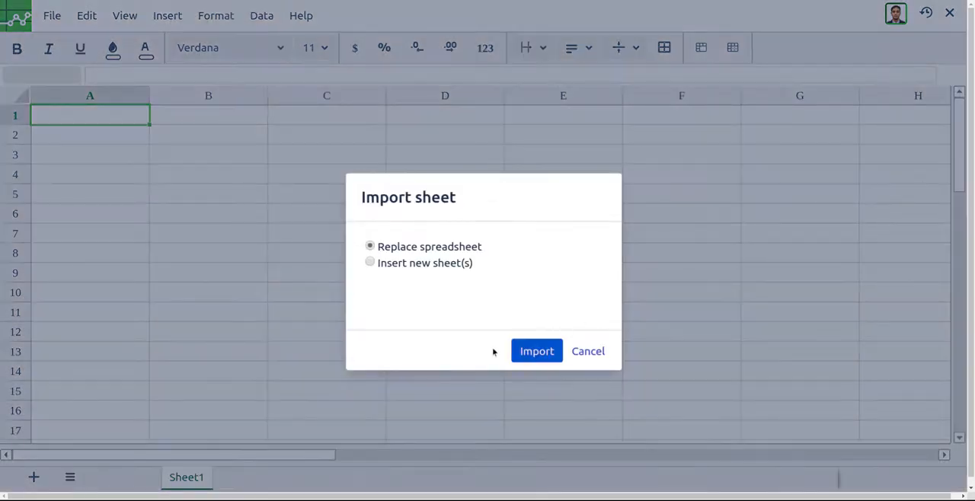
click(538, 358)
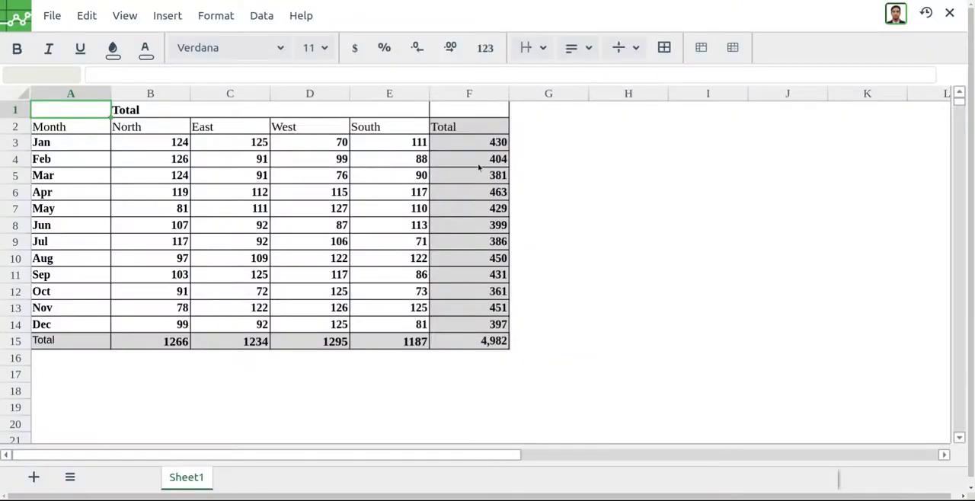
- Examine the imported table's merged heading, month names and the row formulas in the Total column
click(139, 114)
click(85, 128)
drag(81, 150, 73, 210)
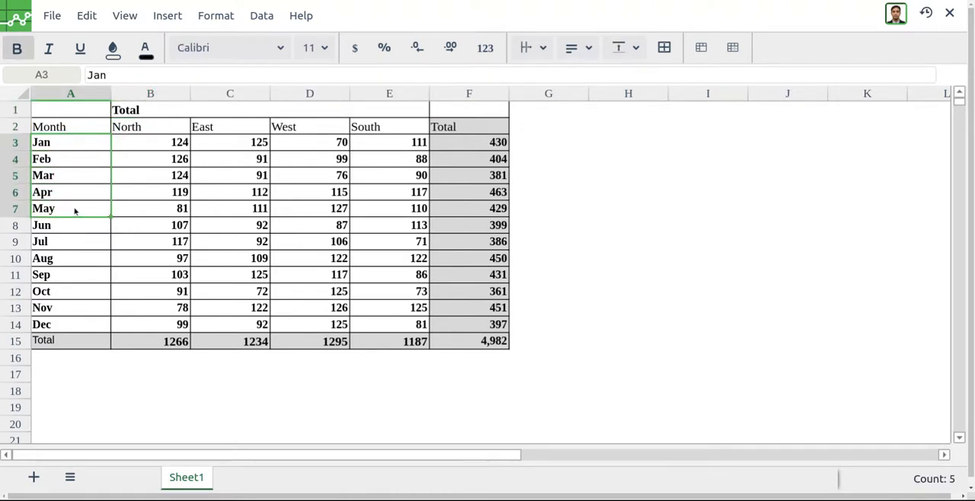
drag(459, 143, 459, 239)
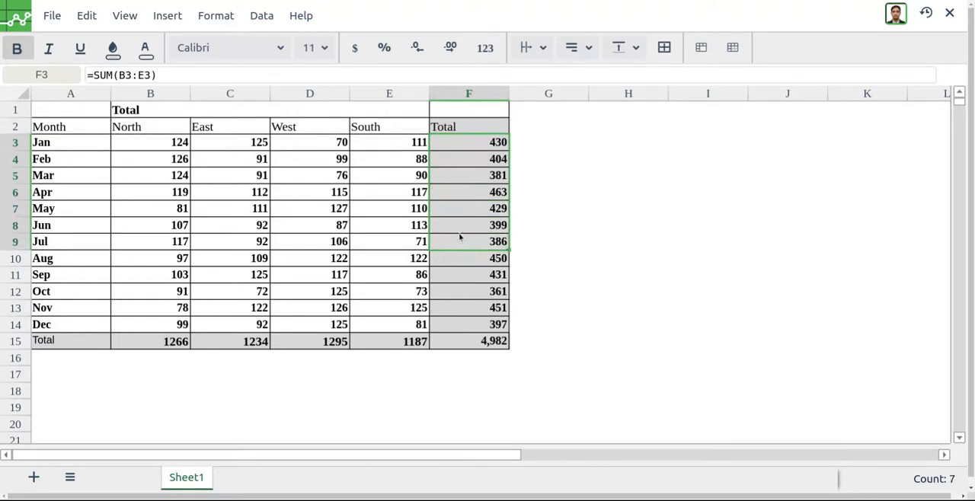
click(478, 176)
click(483, 158)
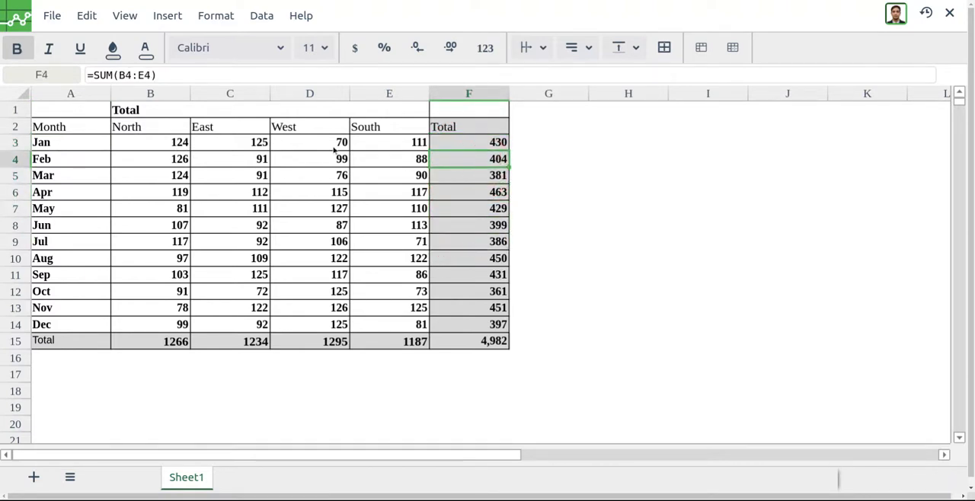
click(257, 115)
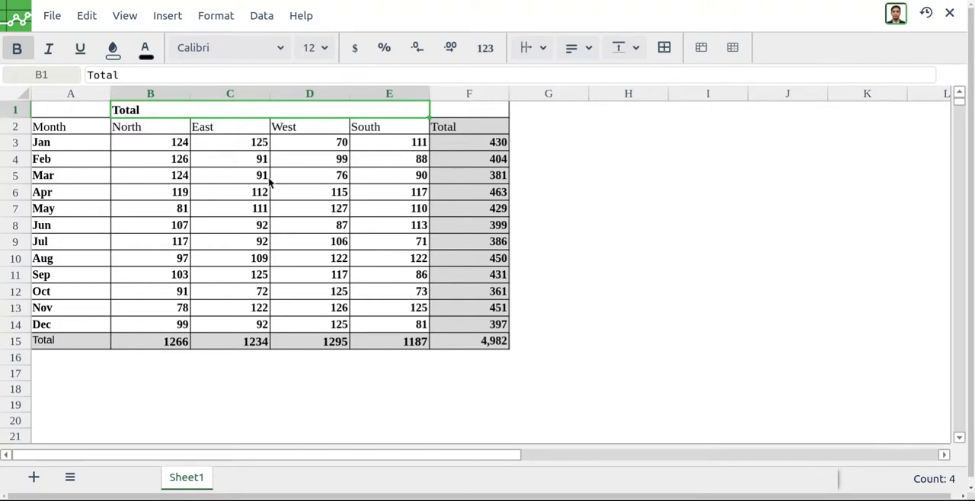
- Save the spreadsheet and check which export formats are offered
key(ctrl+s)
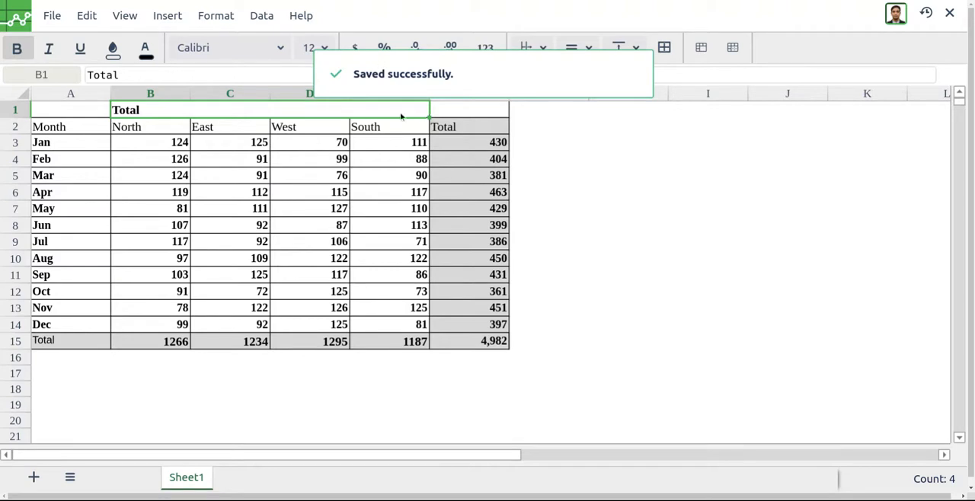
click(632, 76)
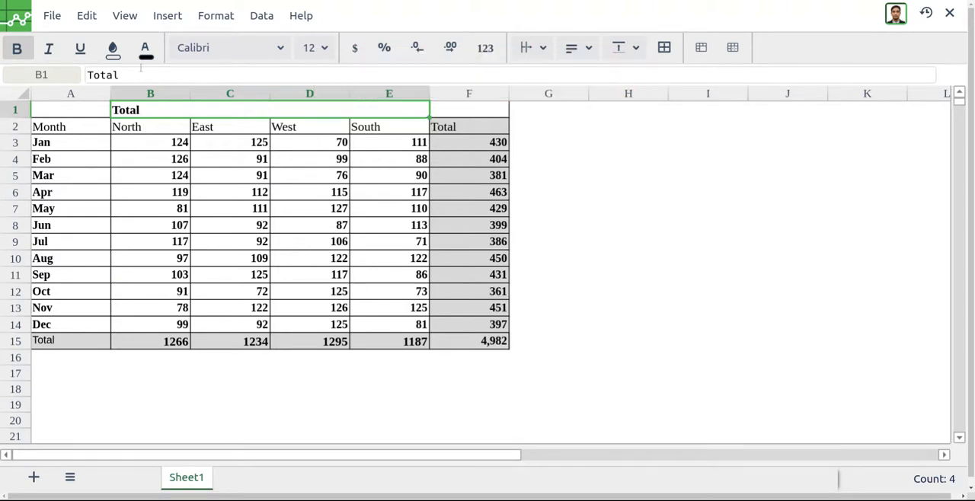
click(52, 15)
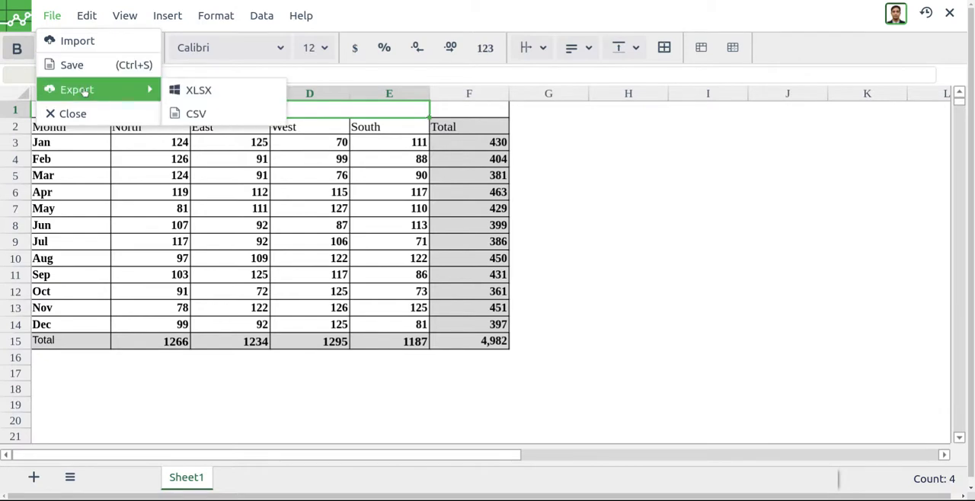
click(371, 249)
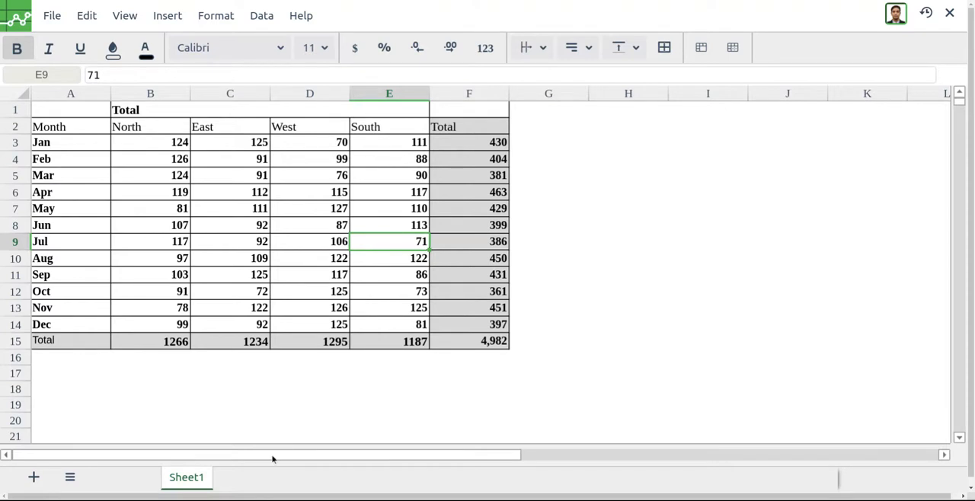
- Add a second sheet and enter the formula =Sheet1!A1 in its cell A1
click(33, 477)
click(231, 477)
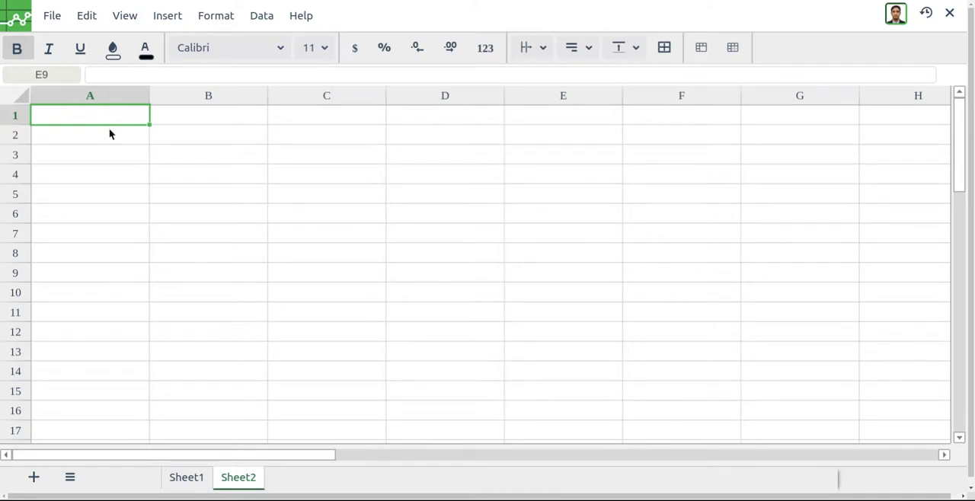
text(=Sheet1!A1)
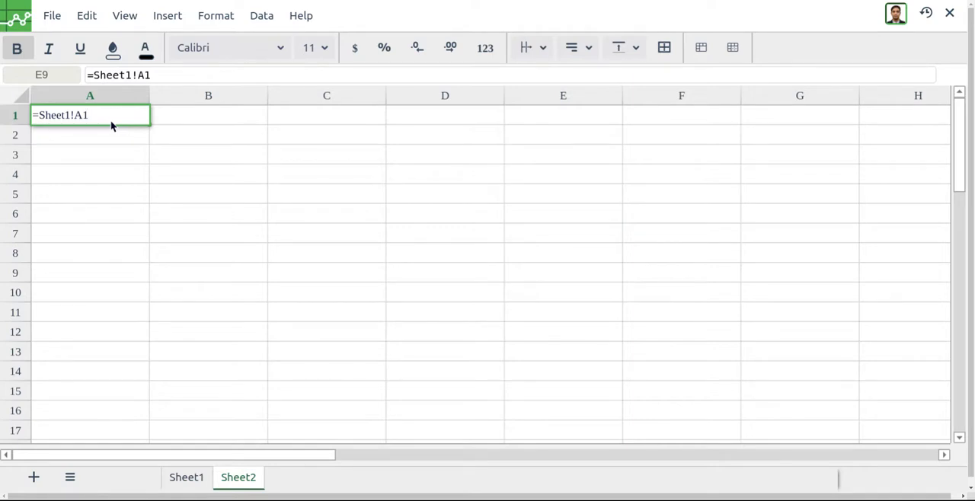
key(Return)
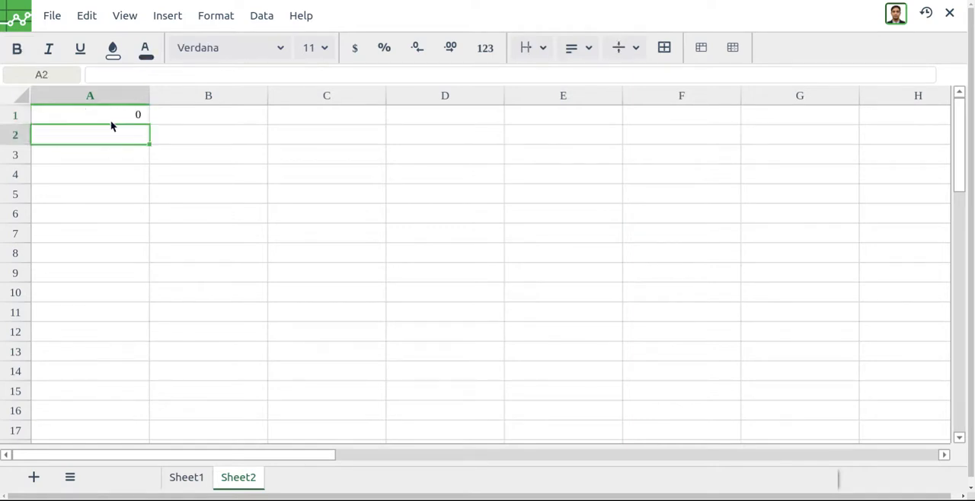
- Copy the A1 reference formula across A1:C5 on Sheet2 and compare the cells with Sheet1
click(111, 124)
key(shift+Right)
key(shift+Right)
key(shift+Down)
key(shift+Down)
key(shift+Down)
key(shift+Down)
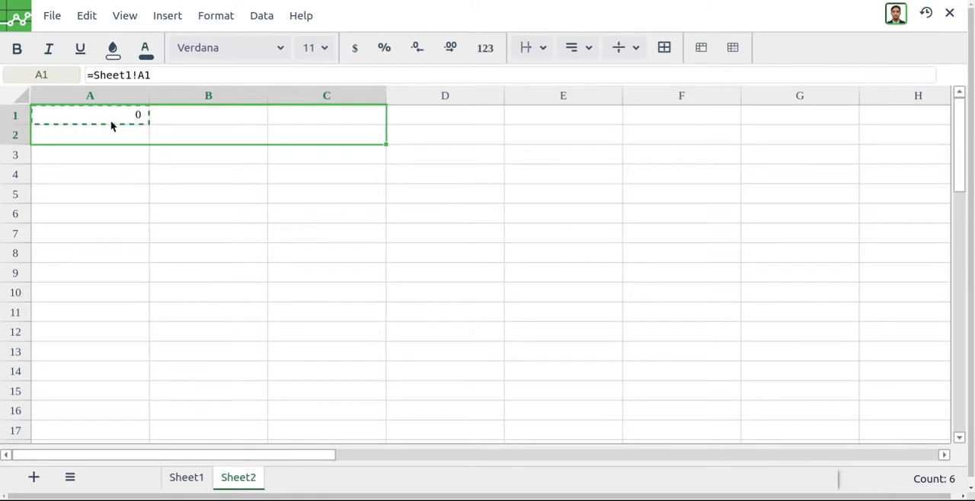
key(ctrl+v)
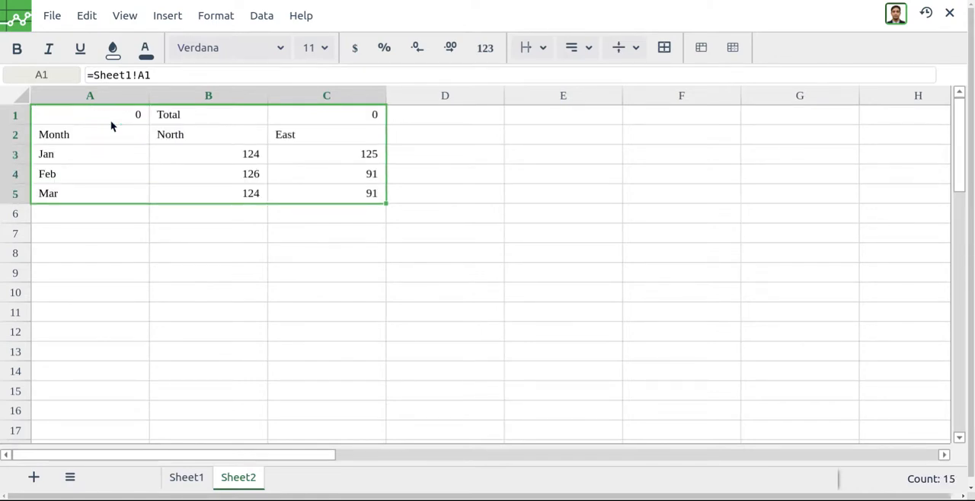
click(183, 480)
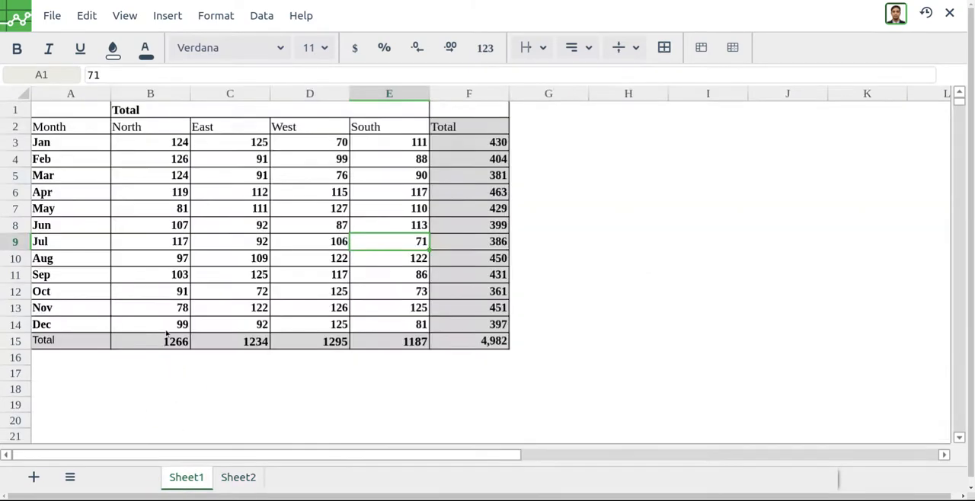
click(240, 480)
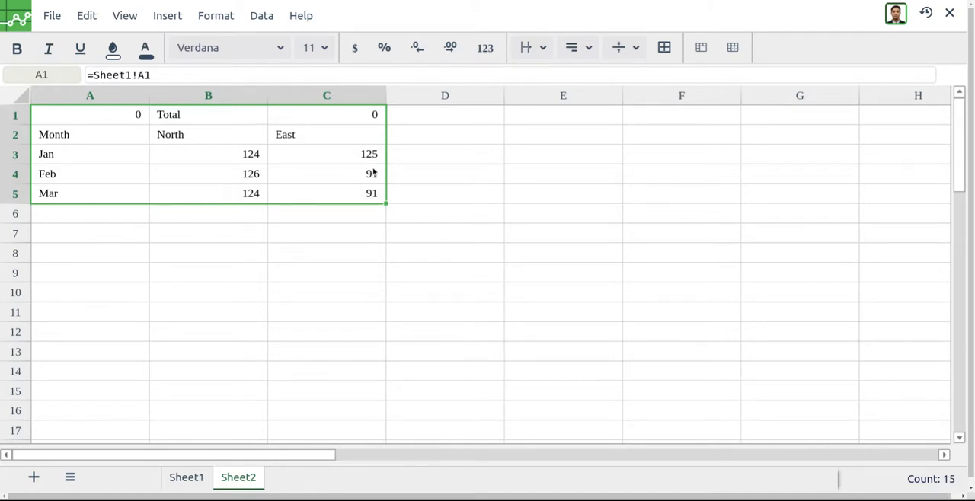
- Protect the East values for Jan to Mar in cells C3:C5 of Sheet2
drag(346, 157, 346, 193)
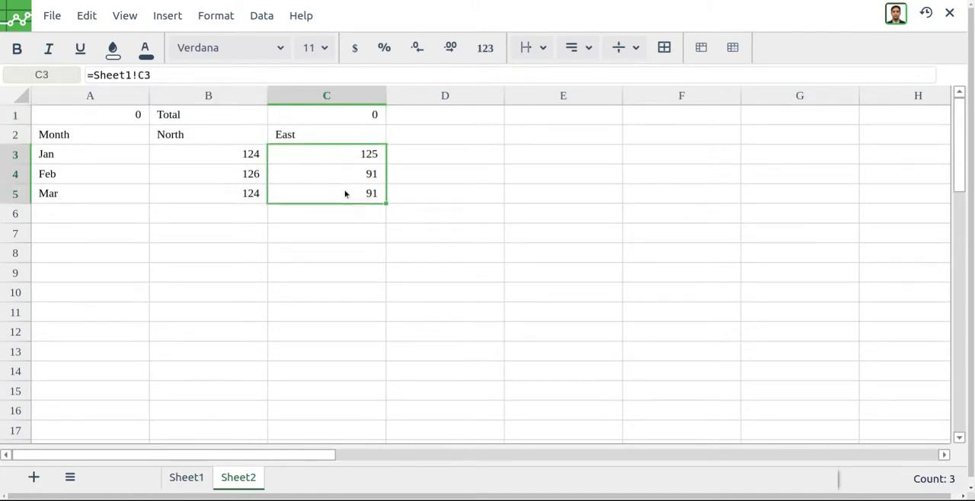
right_click(346, 193)
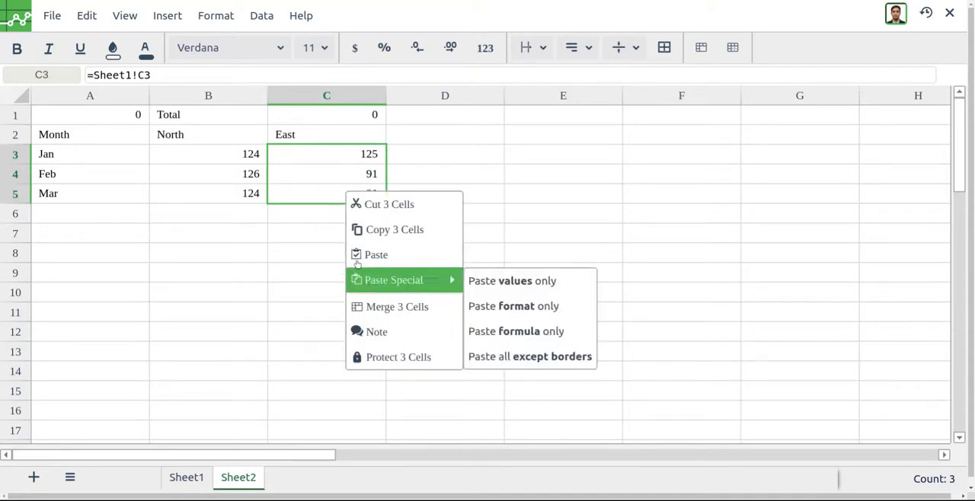
click(383, 360)
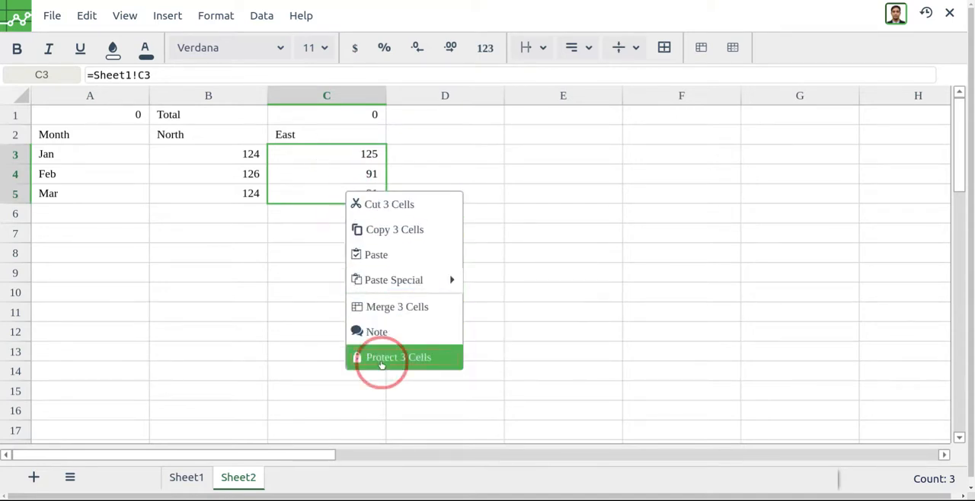
click(442, 270)
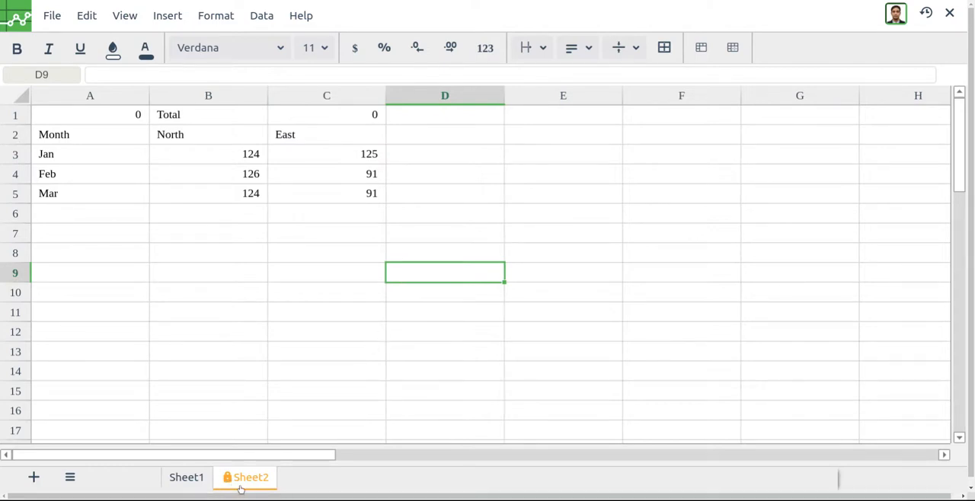
- Test the cell protection by trying to edit C5, and dismiss the resulting message
click(370, 198)
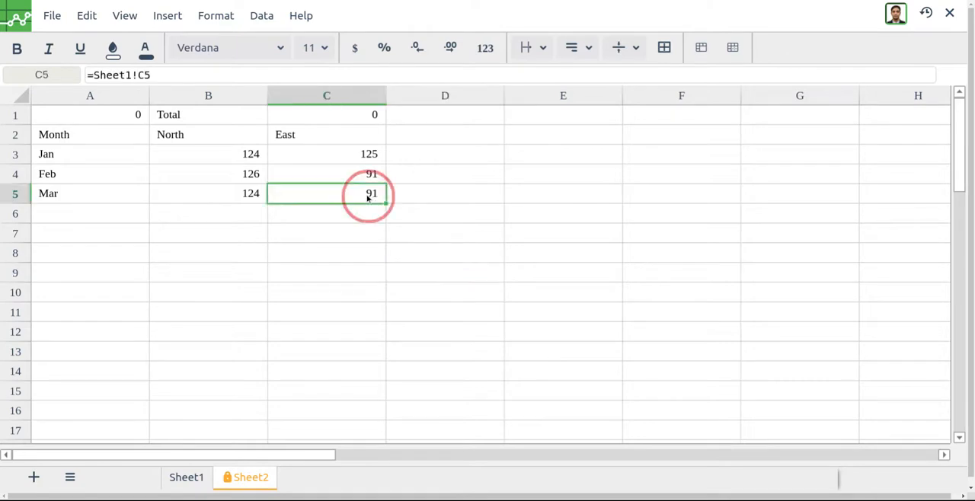
double_click(368, 197)
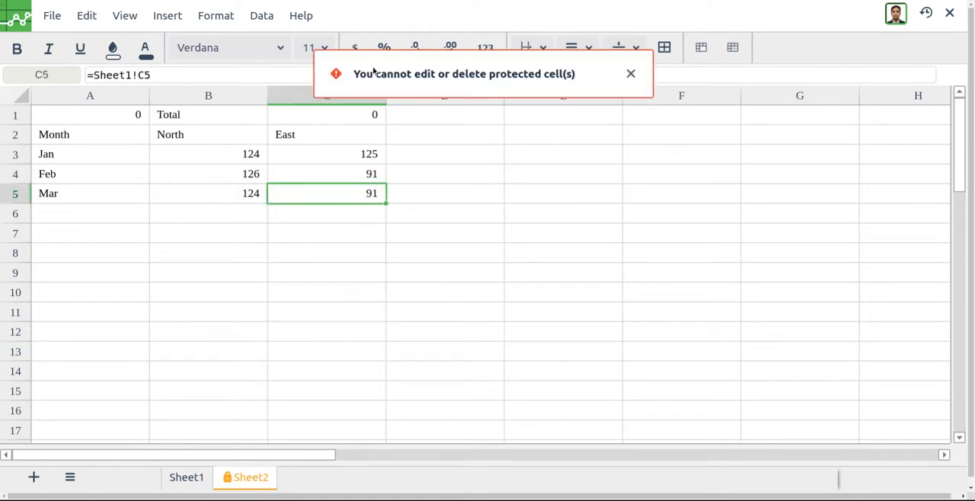
drag(353, 86, 496, 87)
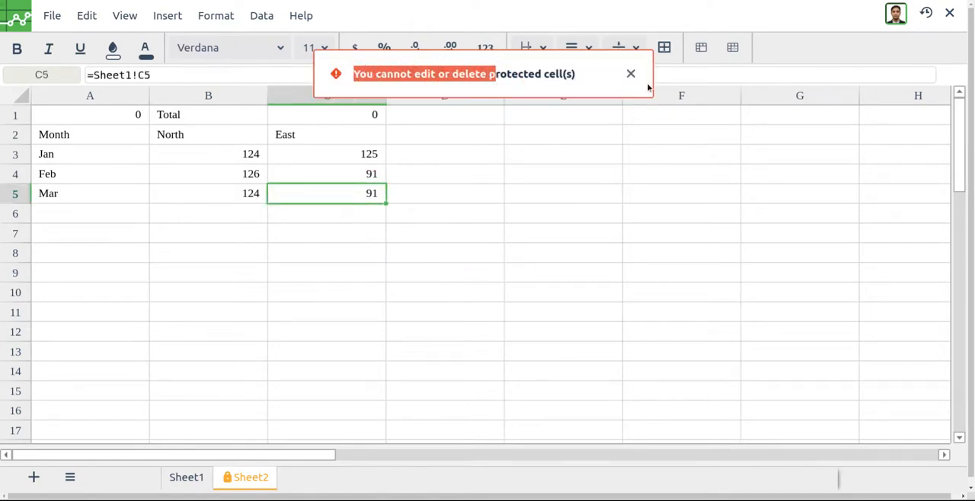
click(631, 75)
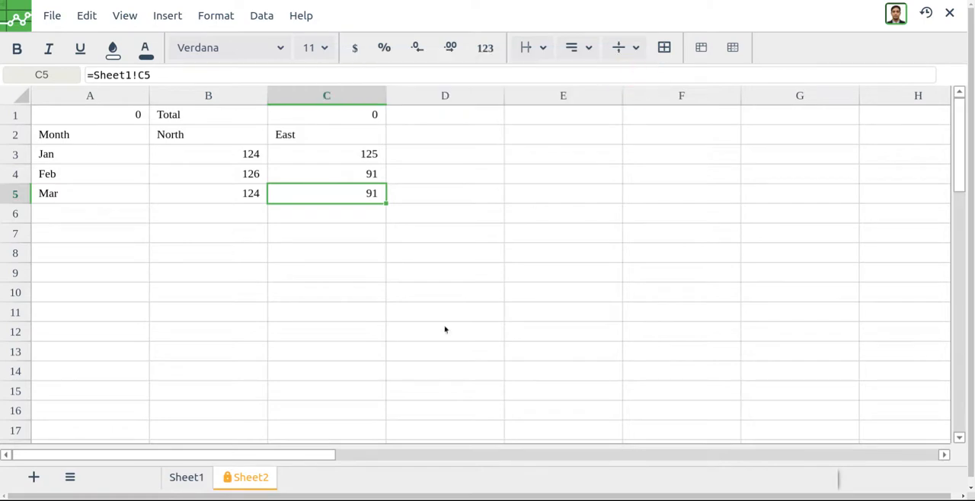
- Protect the whole of Sheet2 and test it by trying to edit cell C9
right_click(247, 481)
click(259, 452)
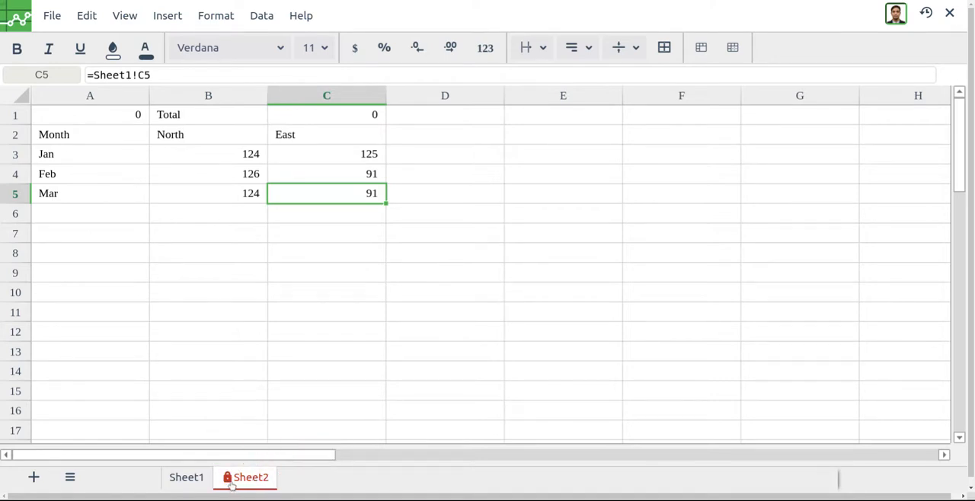
double_click(320, 275)
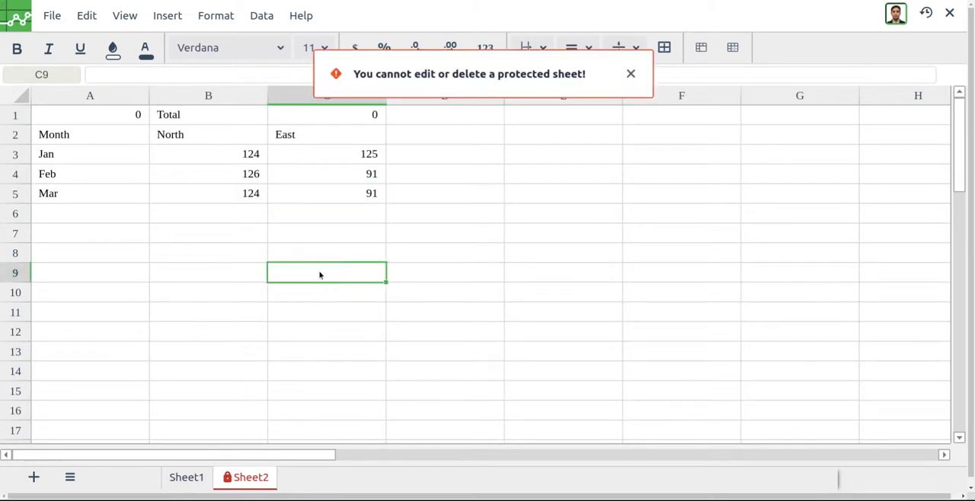
- Check blank cells around the protected Sheet2, ending at F8, and dismiss the protection message
click(206, 253)
click(453, 268)
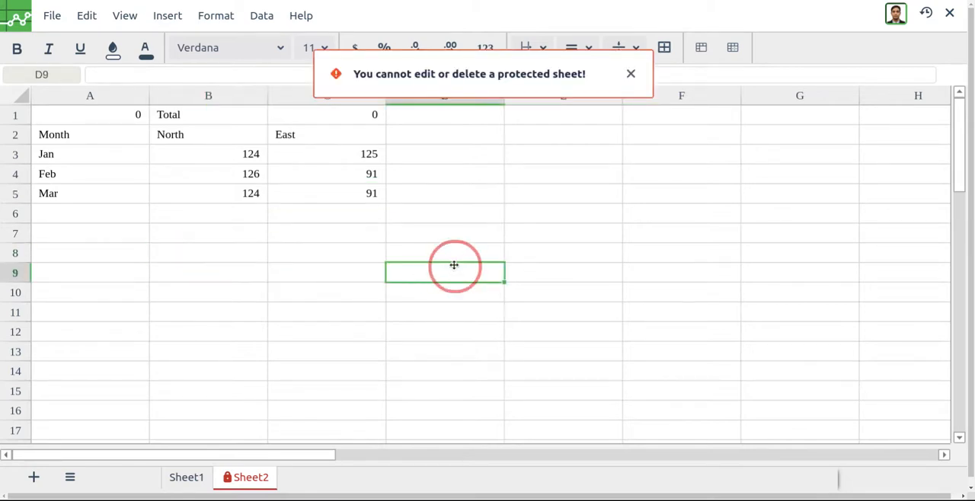
click(685, 253)
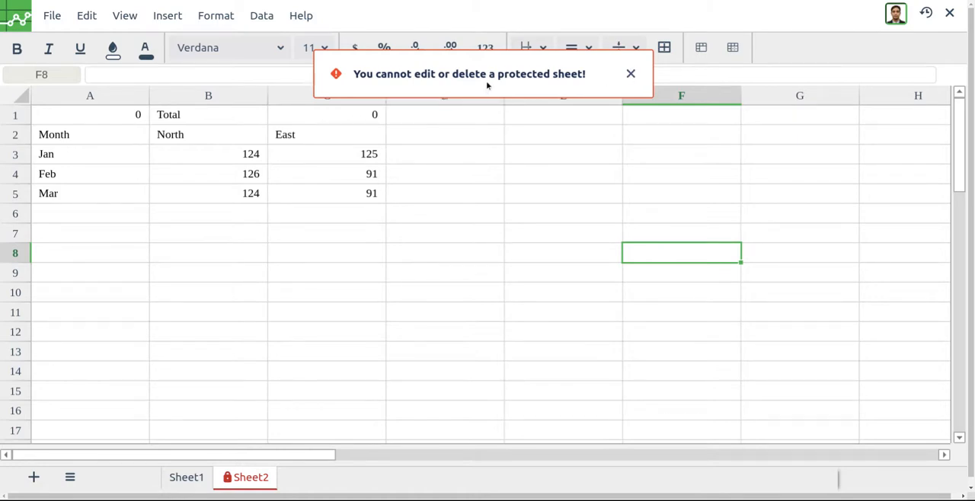
click(632, 75)
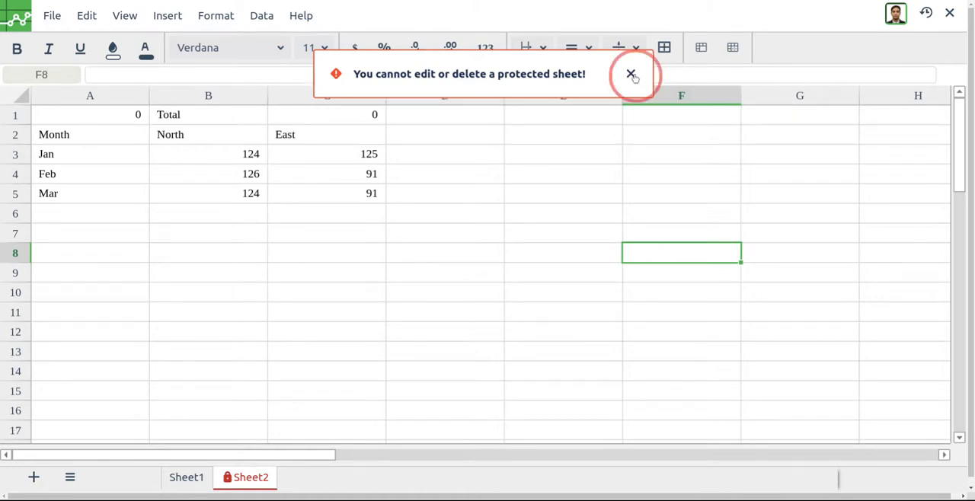
- Remove the sheet-level protection from Sheet2 and save the spreadsheet
right_click(260, 483)
click(262, 451)
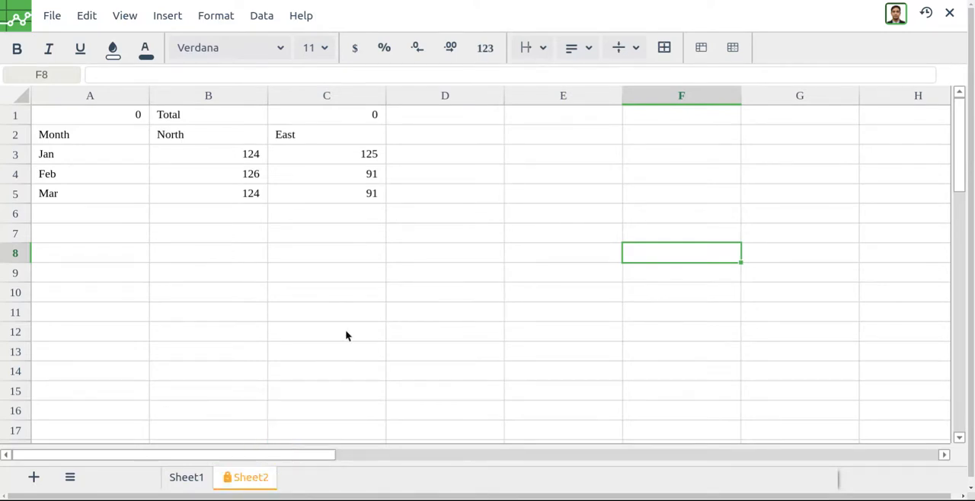
click(53, 16)
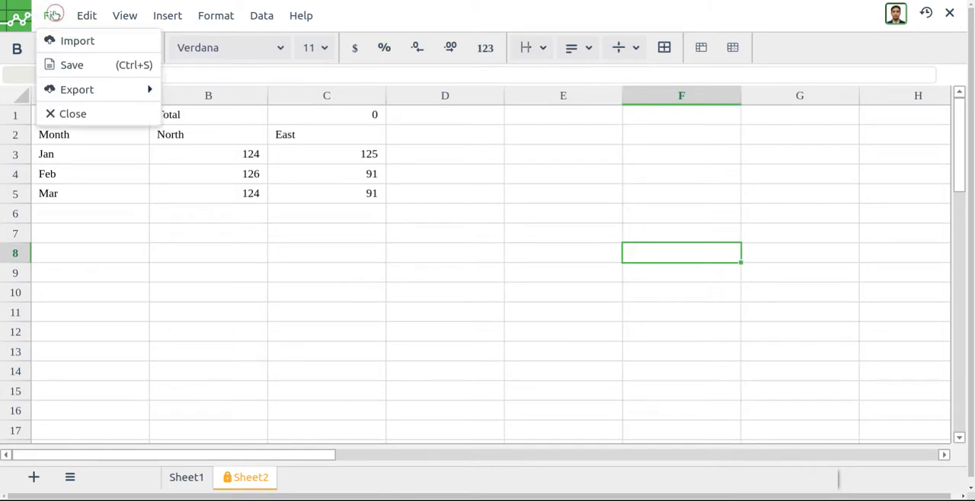
click(59, 65)
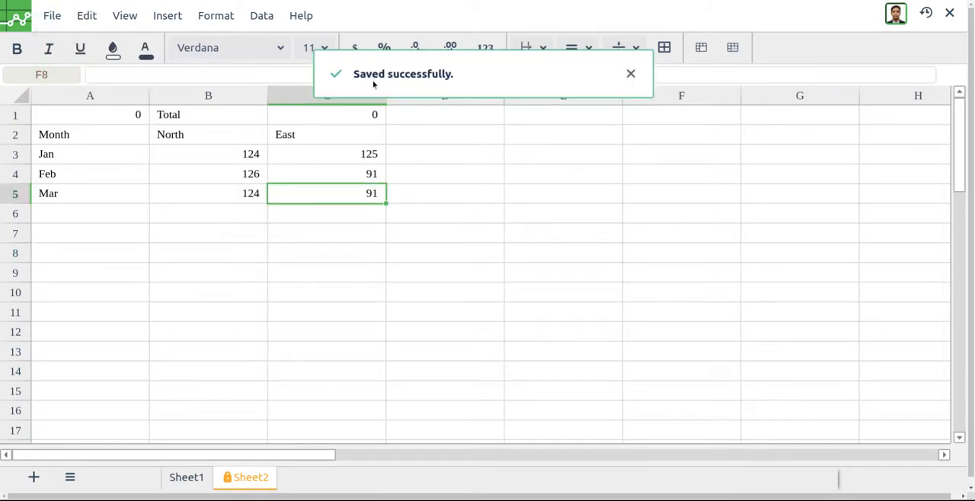
click(633, 74)
- Open the version history and preview the saved versions from Jun 5 at 6:08 PM, 6:09 PM and 6:12 PM
click(928, 13)
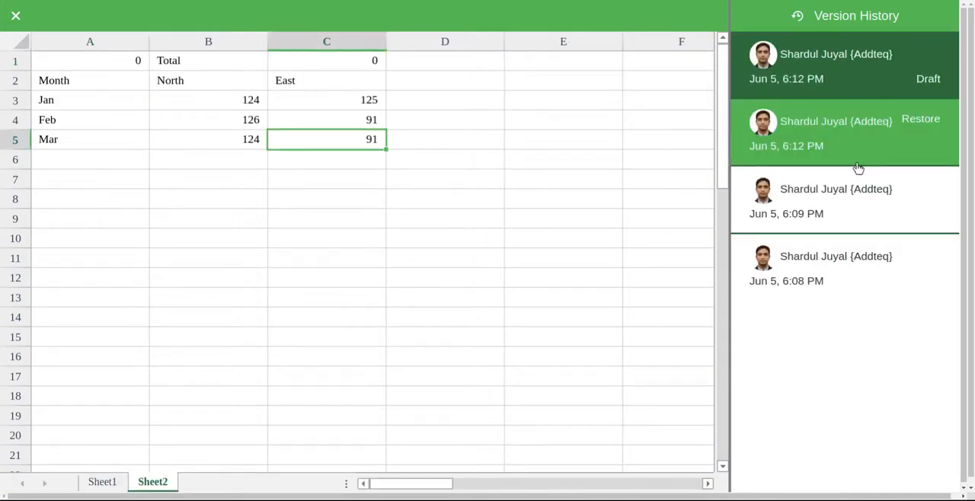
click(845, 272)
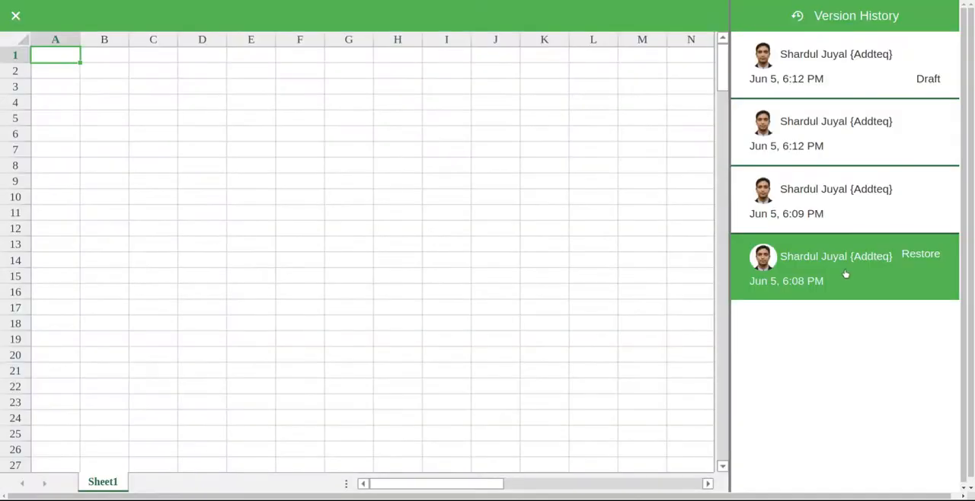
click(847, 216)
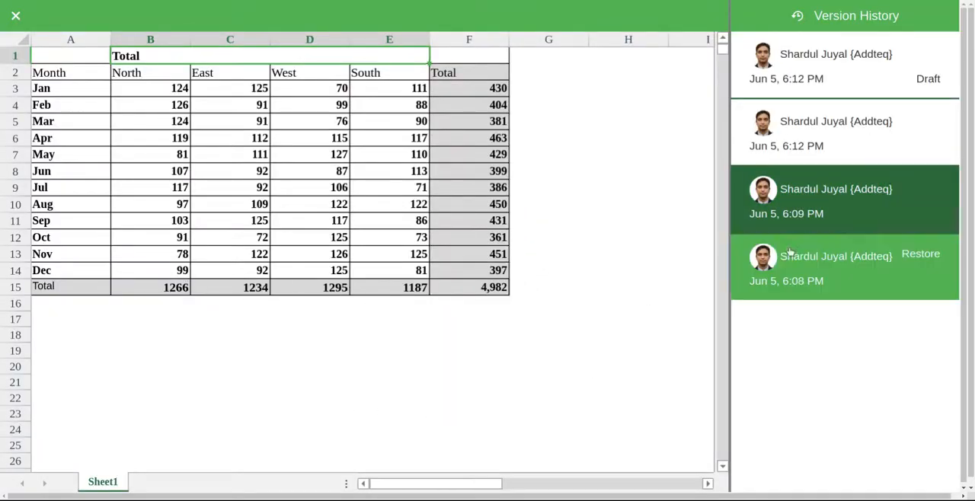
click(753, 151)
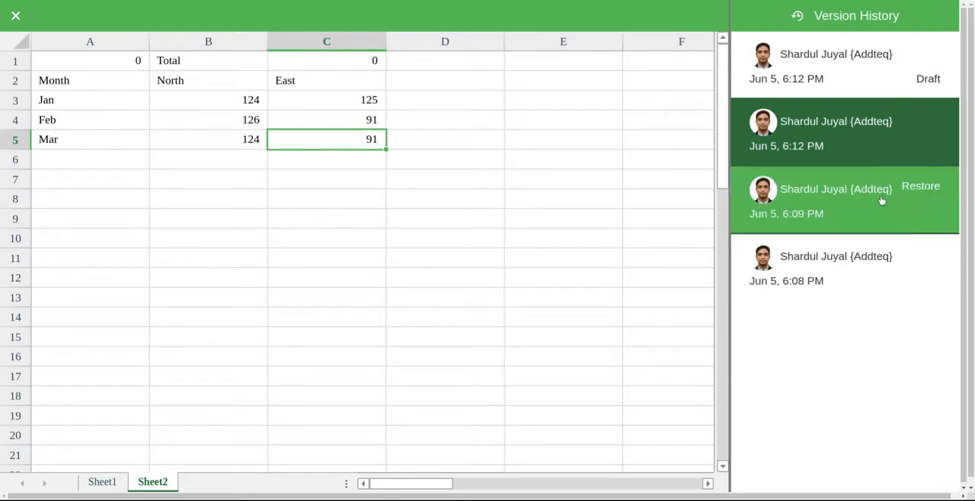
- Restore the spreadsheet to the version saved on Jun 5 at 6:09 PM
mouse_move(925, 132)
click(856, 211)
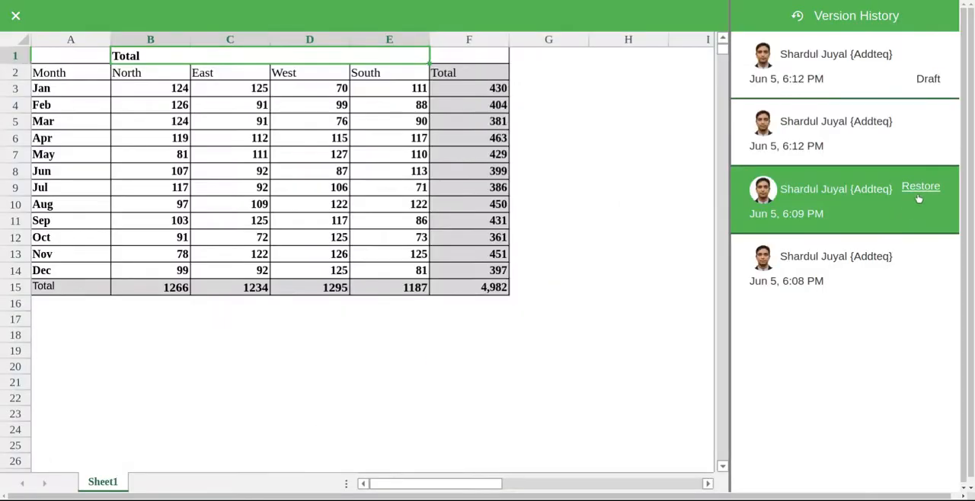
click(922, 191)
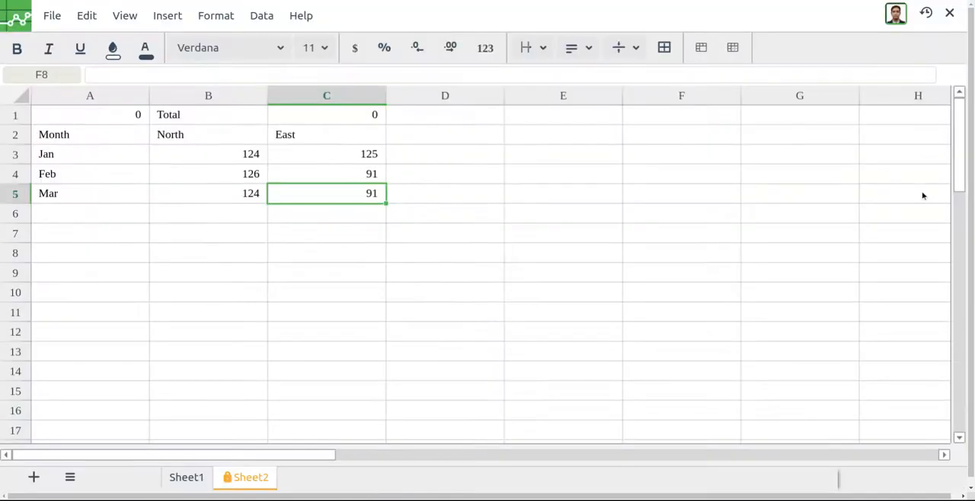
click(279, 213)
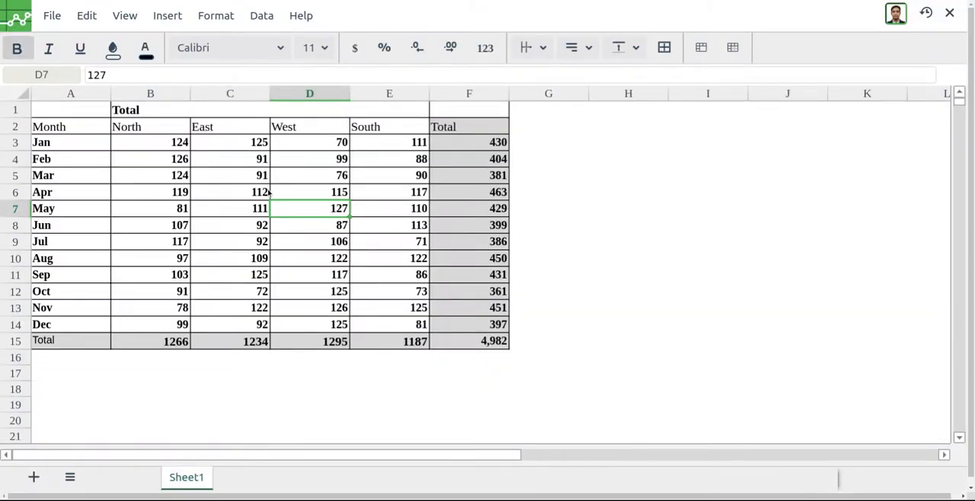
- Start a data validation rule for the Dec values in B14:E14 with Number as the criteria
click(259, 20)
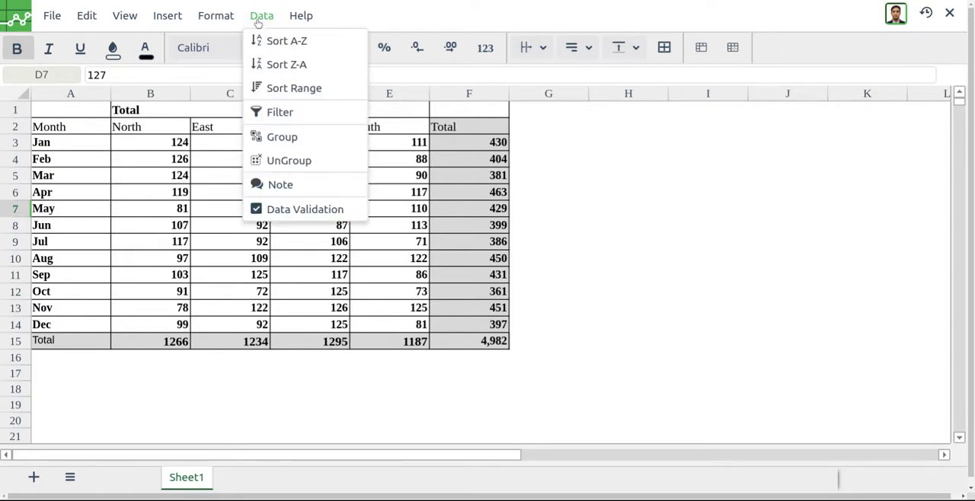
click(356, 299)
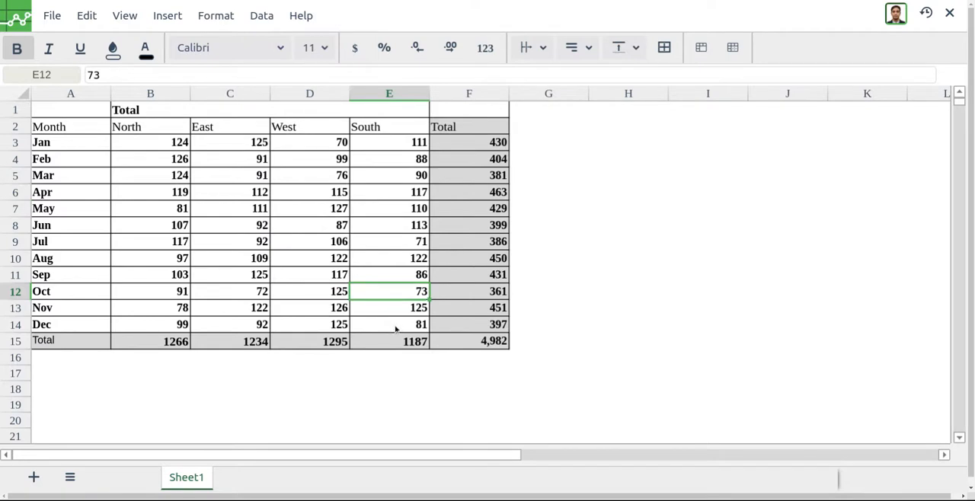
drag(399, 325, 182, 323)
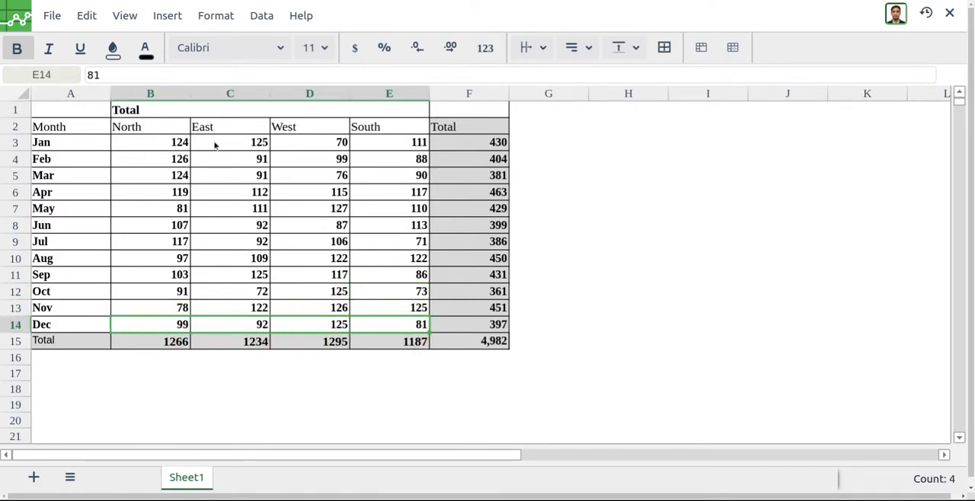
click(258, 17)
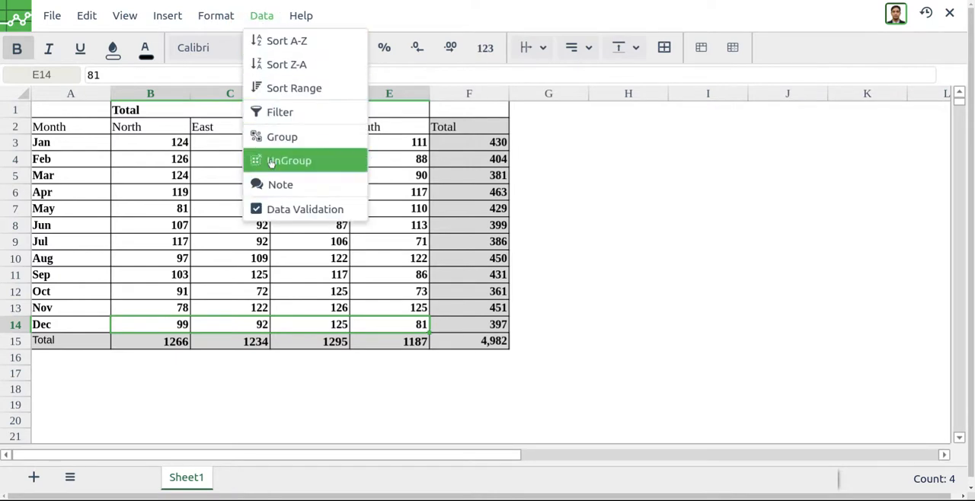
click(298, 210)
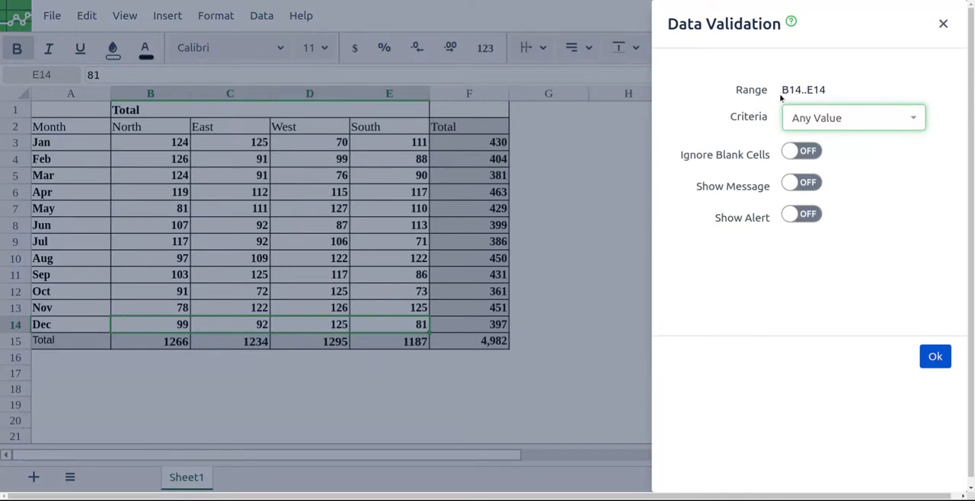
click(815, 120)
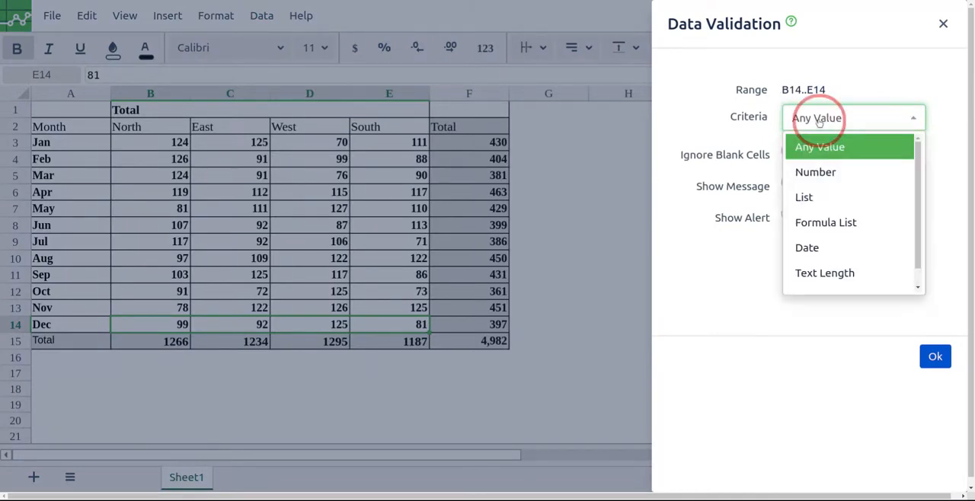
click(837, 174)
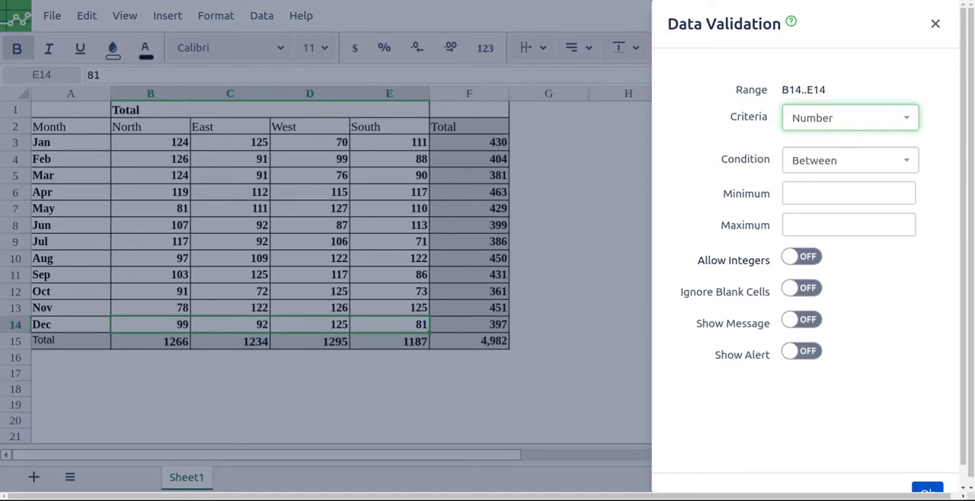
- Set the rule's Between condition to a minimum of 80 and a maximum of 150
click(829, 193)
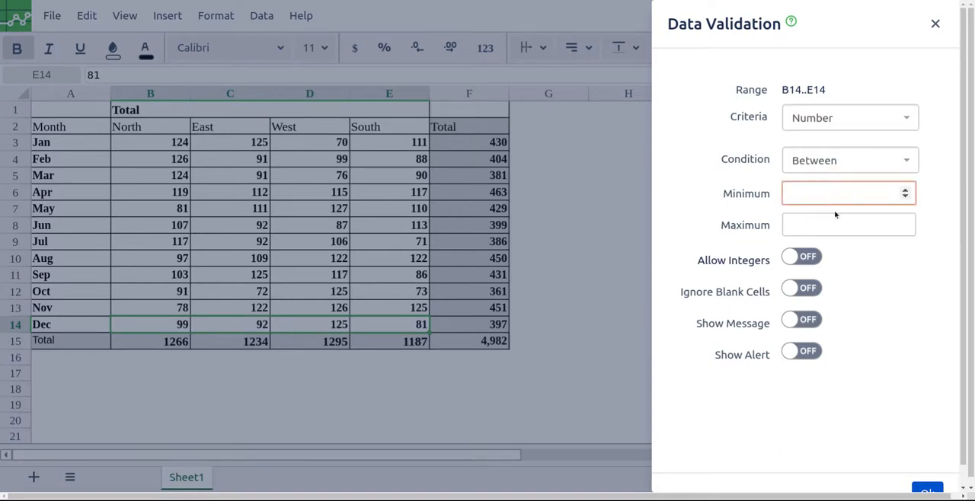
text(870)
click(836, 218)
text(150)
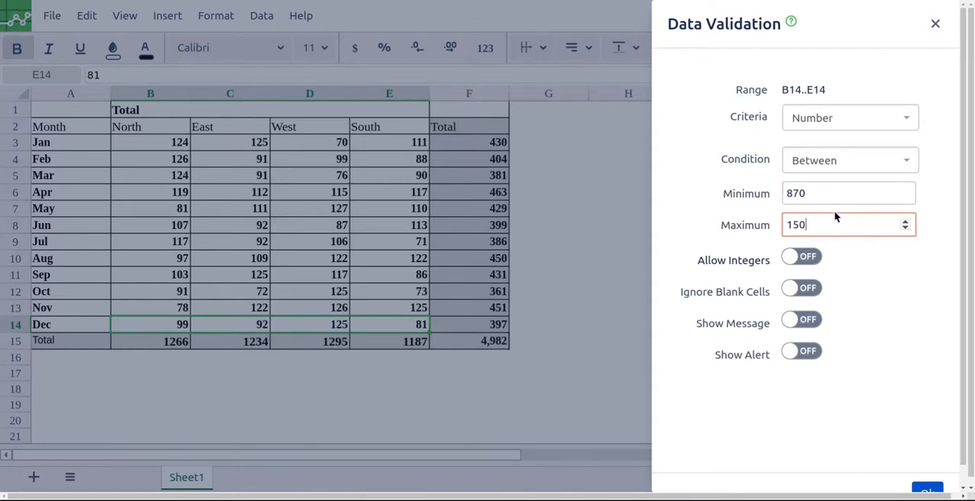
click(797, 202)
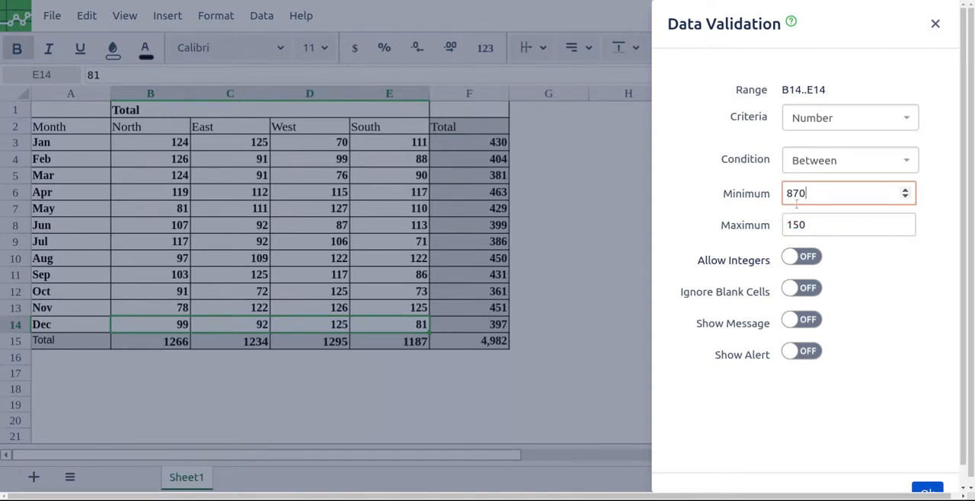
key(BackSpace)
key(BackSpace)
text(0)
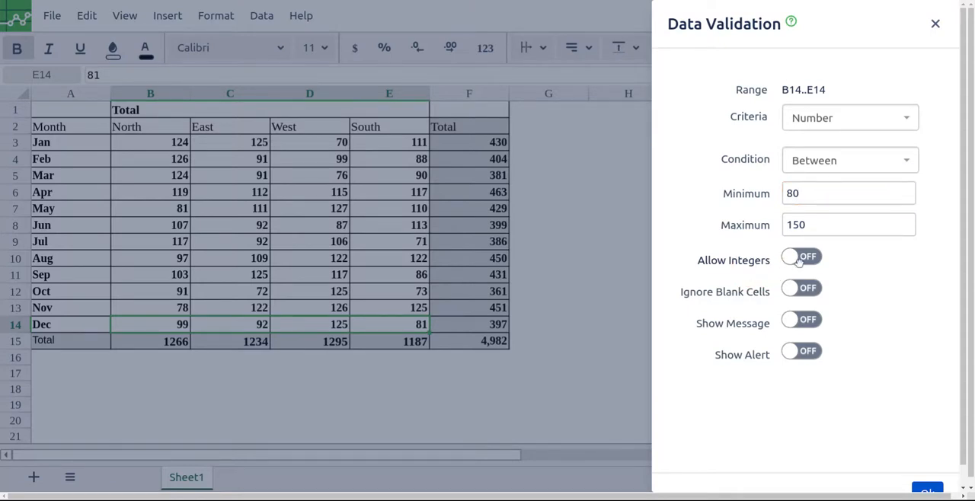
- Enable the validation message with the title "Enter a number" and the message "Between 80 and 150"
click(800, 323)
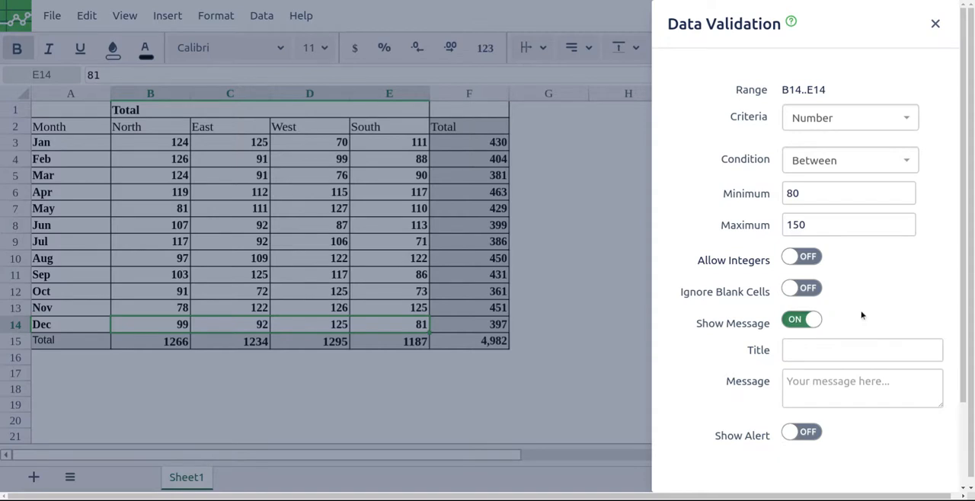
scroll(859, 312, down, 2)
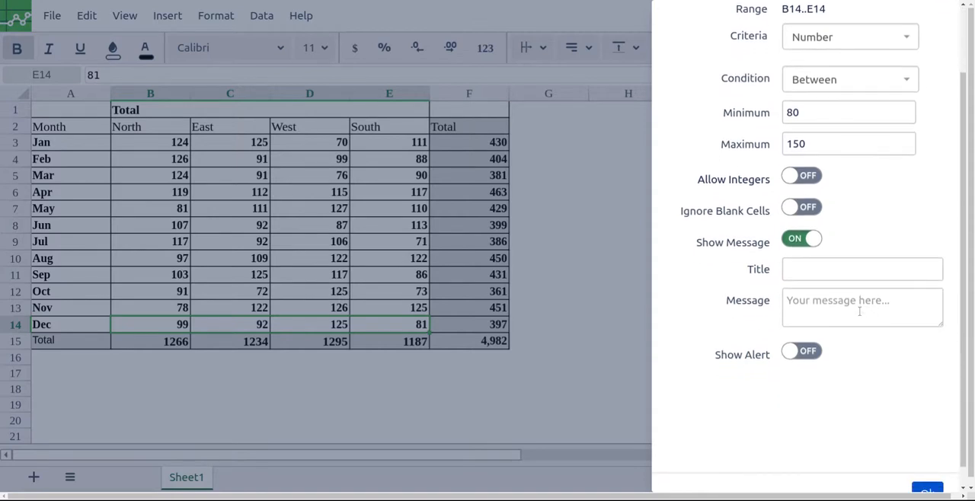
click(796, 266)
text(Enter a number)
key(Tab)
text(Between 80 and 150)
scroll(709, 333, down, 1)
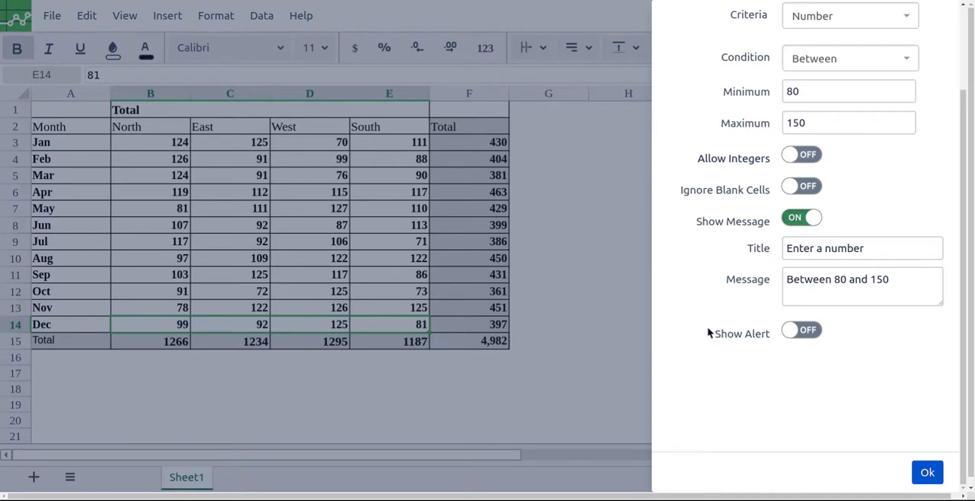
- Enable a Warning alert titled "Too extreme" with the message "Are you sure your value is that high/low", and apply the validation rule
click(801, 330)
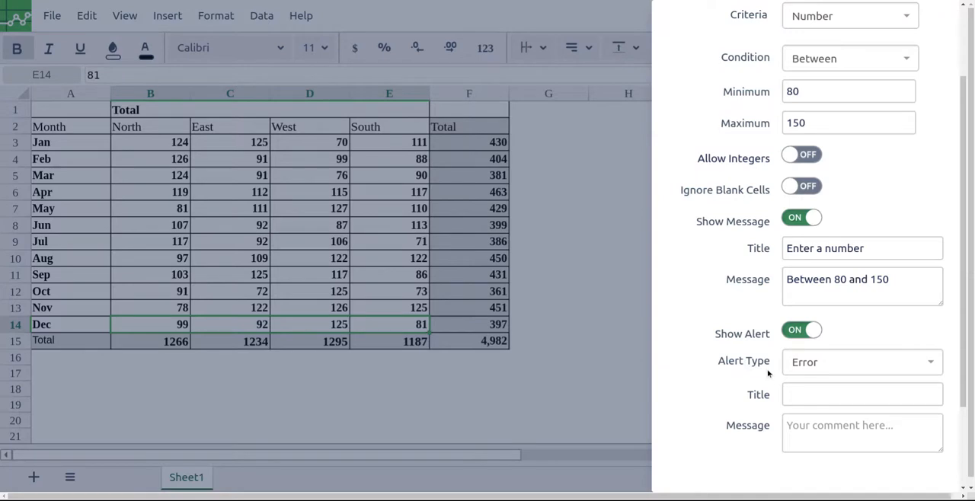
click(822, 364)
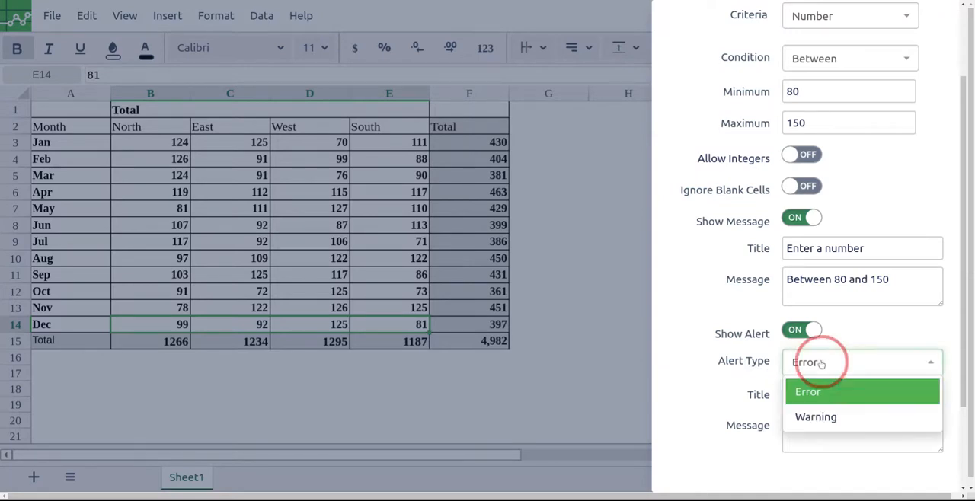
click(831, 418)
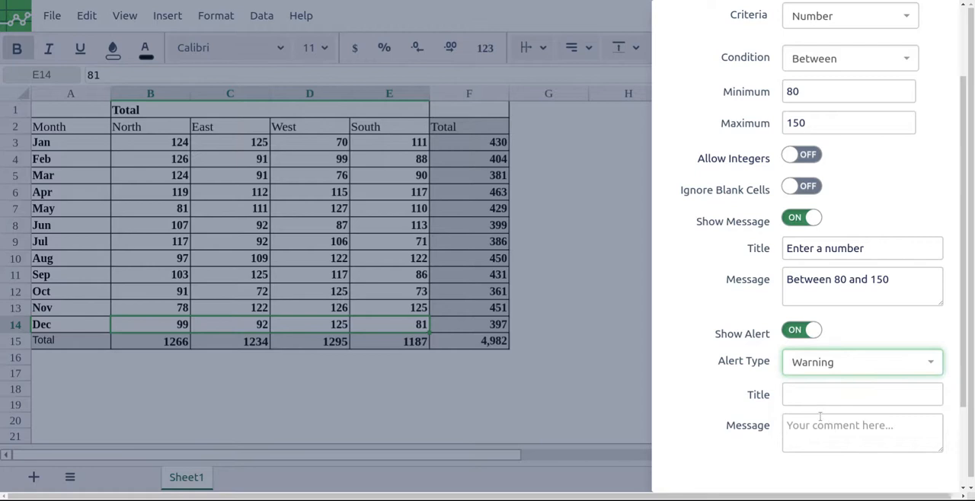
click(807, 391)
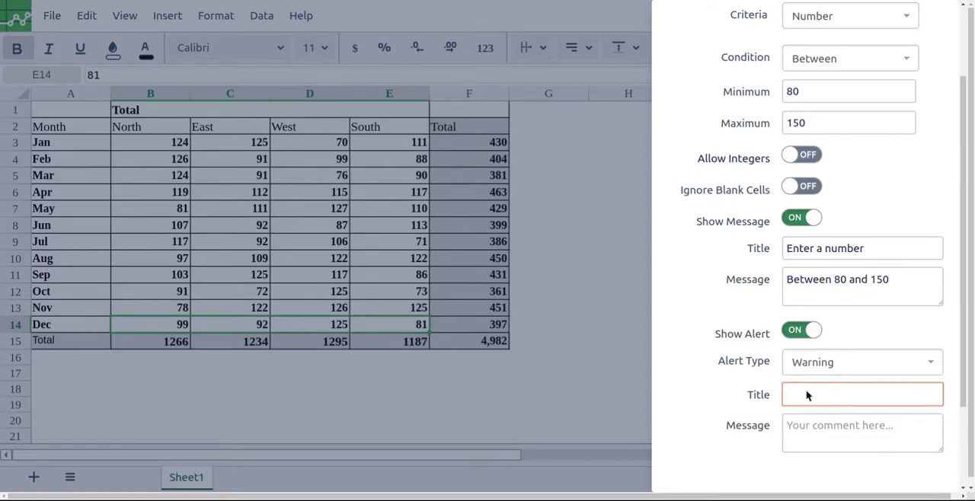
text(Too extreme)
key(Tab)
text(Are you sure your value is that high/low)
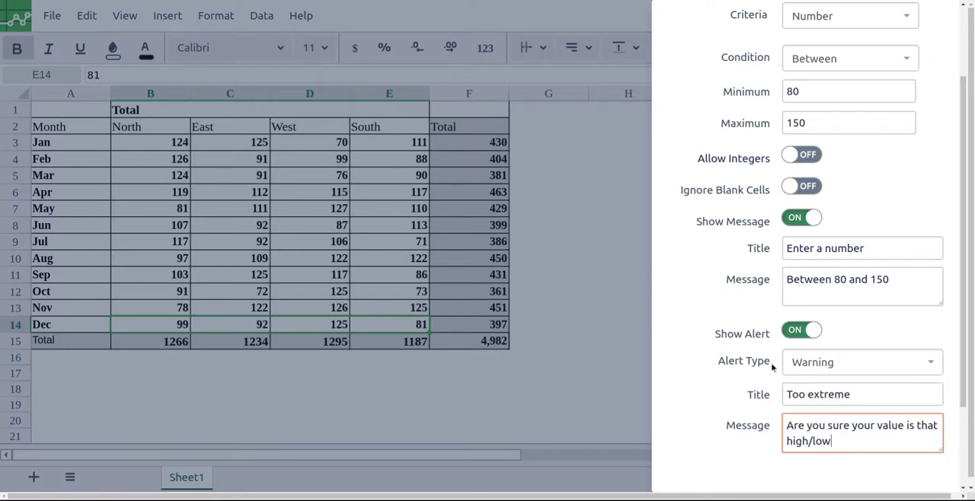
scroll(770, 354, down, 3)
click(929, 475)
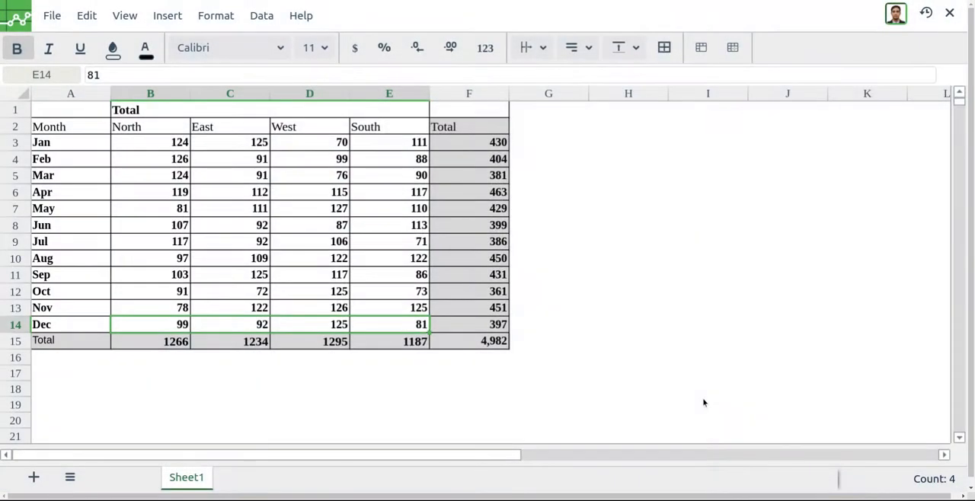
- Check the validation message on the Dec cells D14, C14 and B14
click(315, 325)
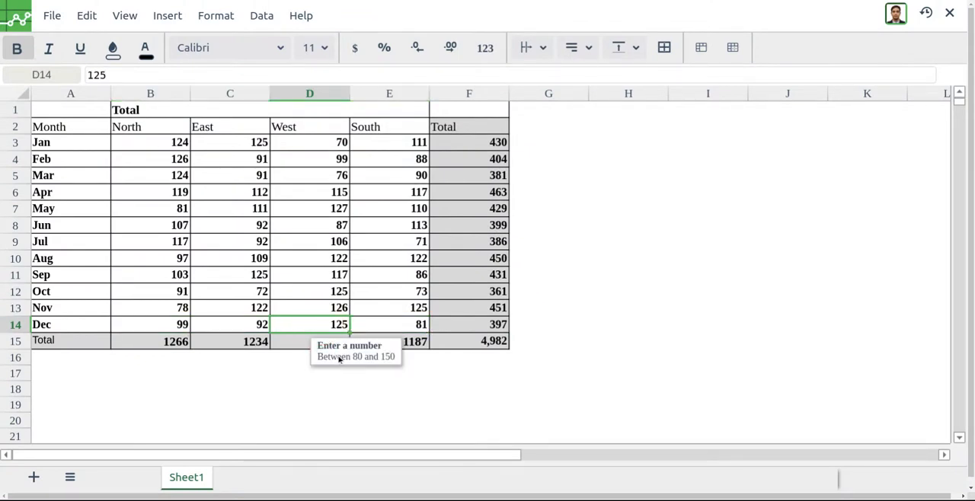
click(240, 329)
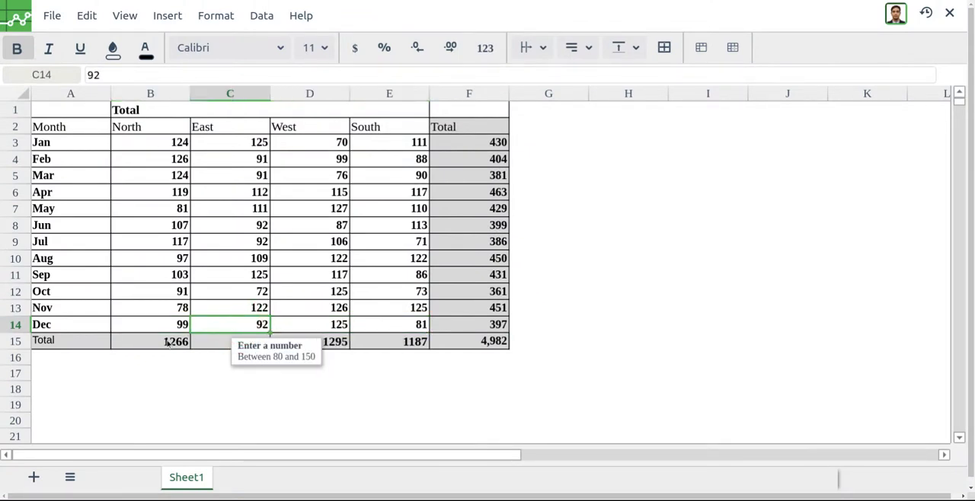
click(169, 326)
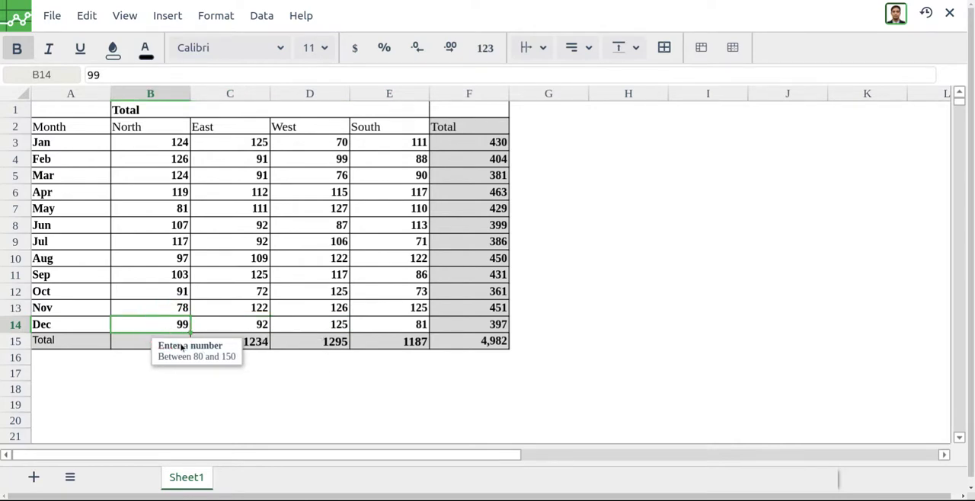
- Test the validation rule by entering 160 in the South value for Dec (E14), and dismiss the warning
click(383, 331)
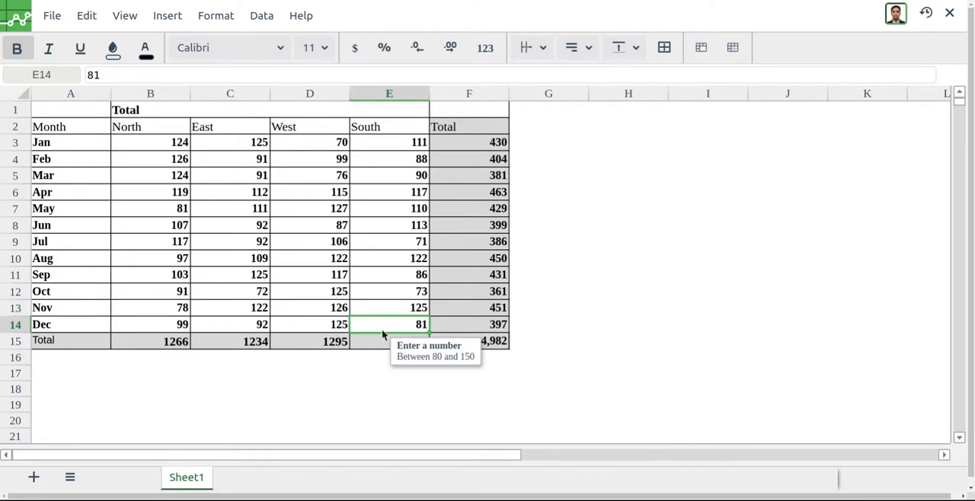
text(160)
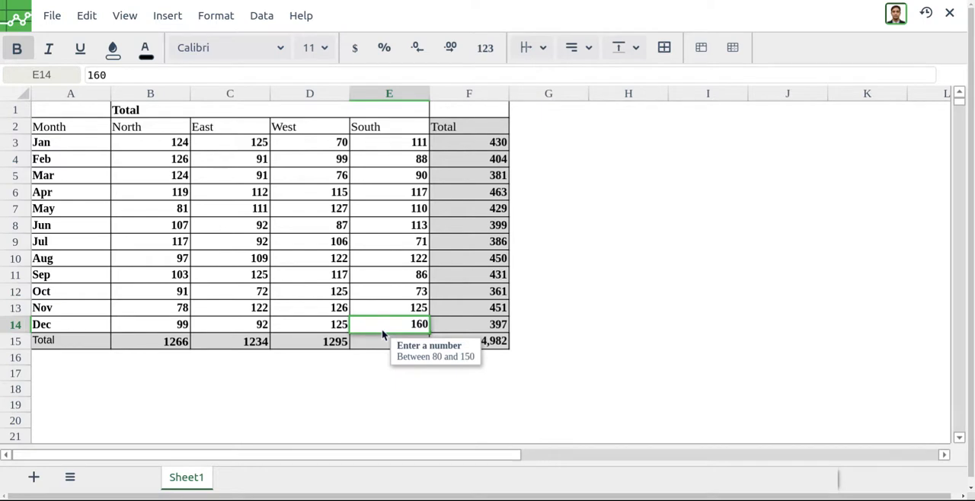
key(Return)
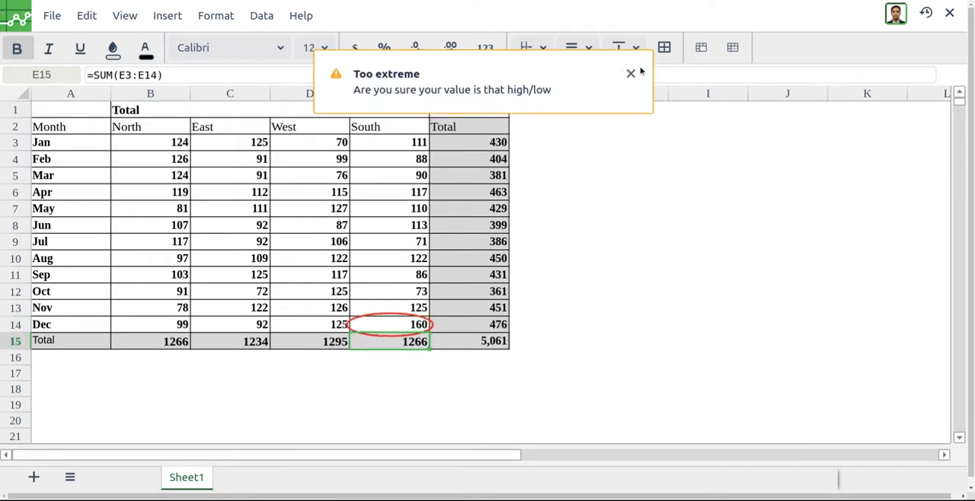
click(631, 73)
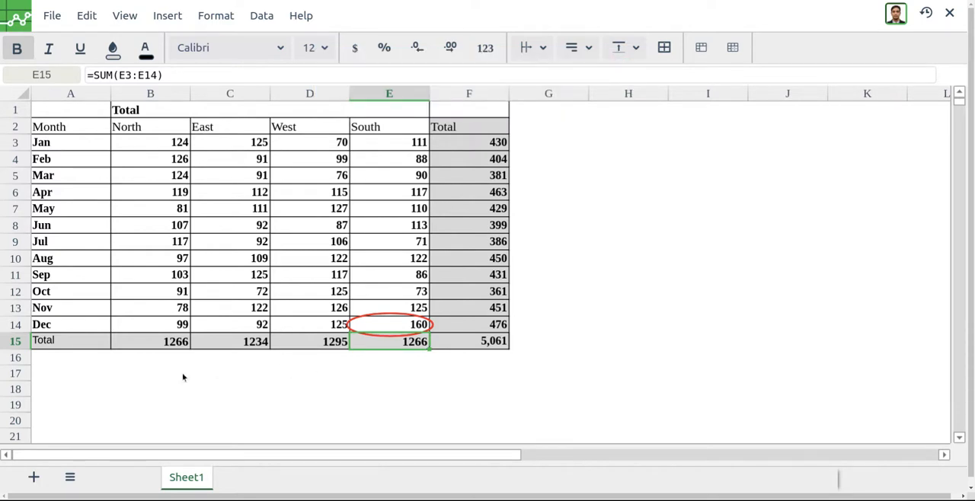
- Set the South value for Dec (E14) to 81 and save the spreadsheet
click(392, 332)
text(8)
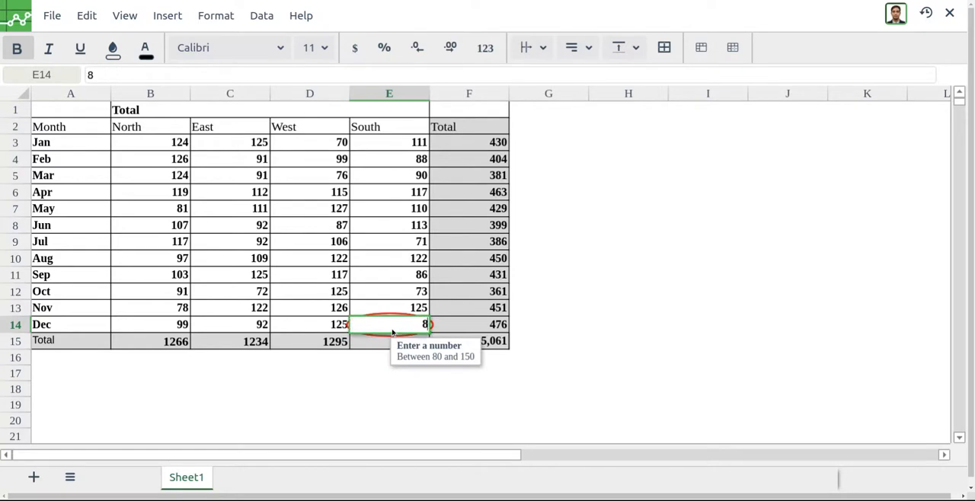
text(1)
key(Return)
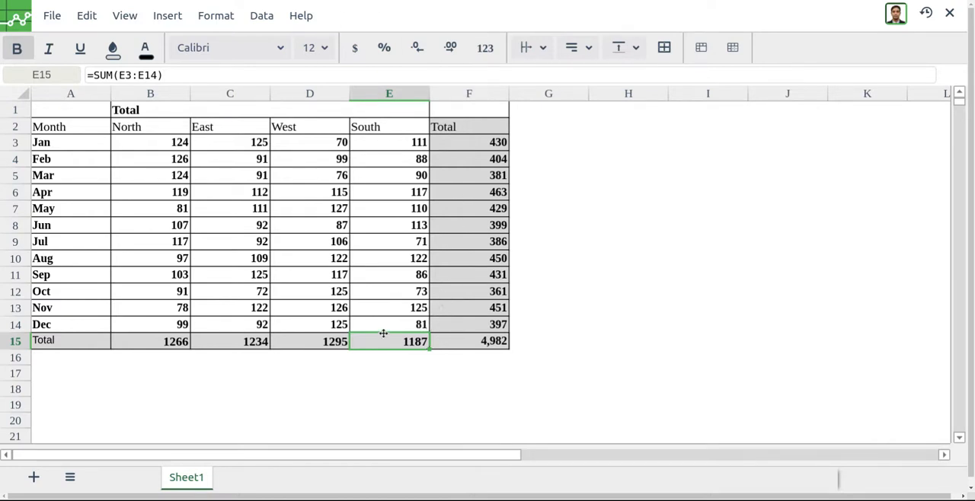
key(ctrl+s)
- Start a conditional formatting rule on B3:E14 for values less than or equal to 80
drag(157, 145, 404, 326)
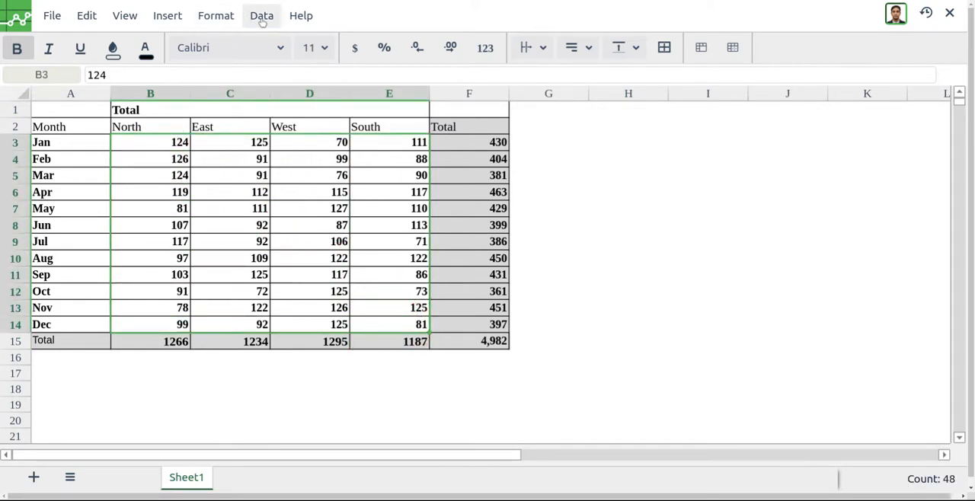
click(200, 21)
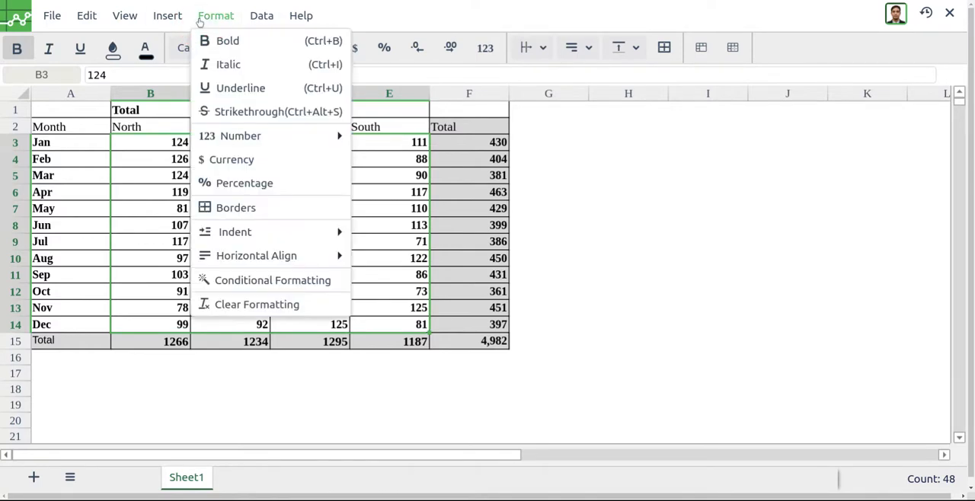
click(290, 278)
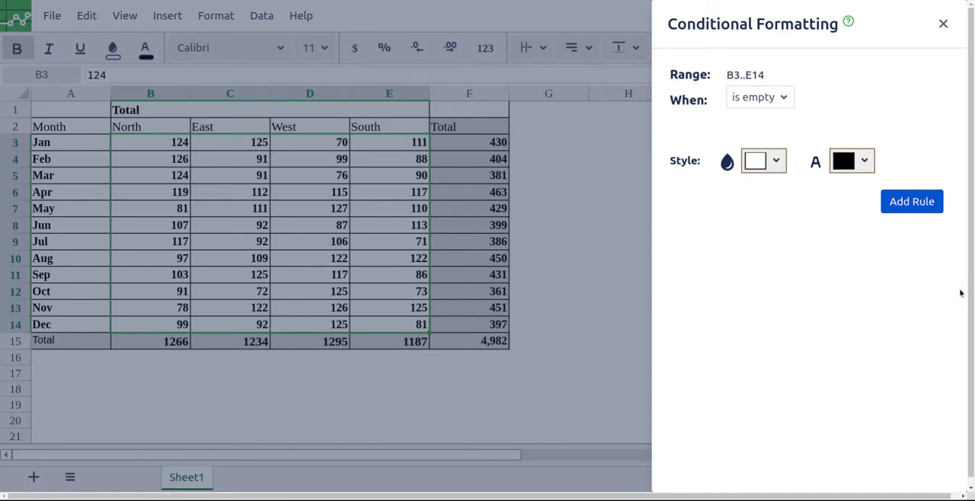
click(753, 107)
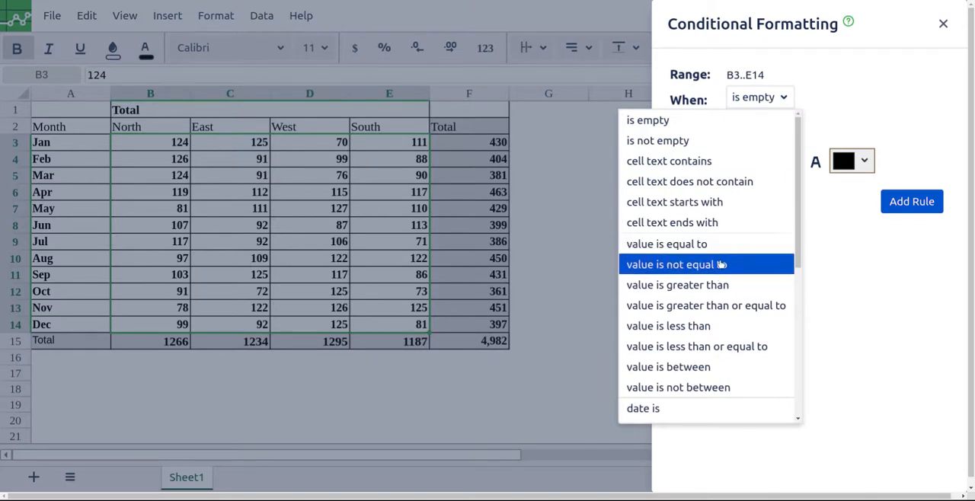
click(718, 346)
click(772, 130)
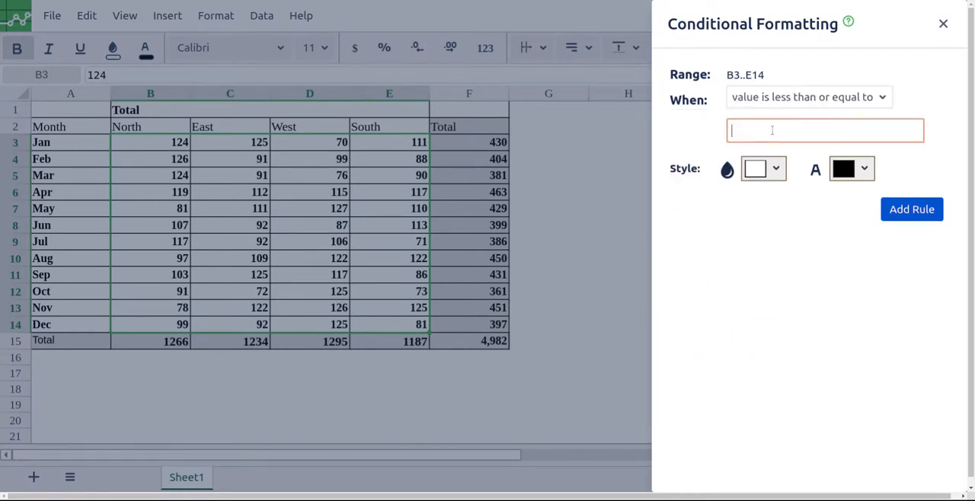
text(80)
- Style the rule with a light red fill and red text, and add it
click(777, 168)
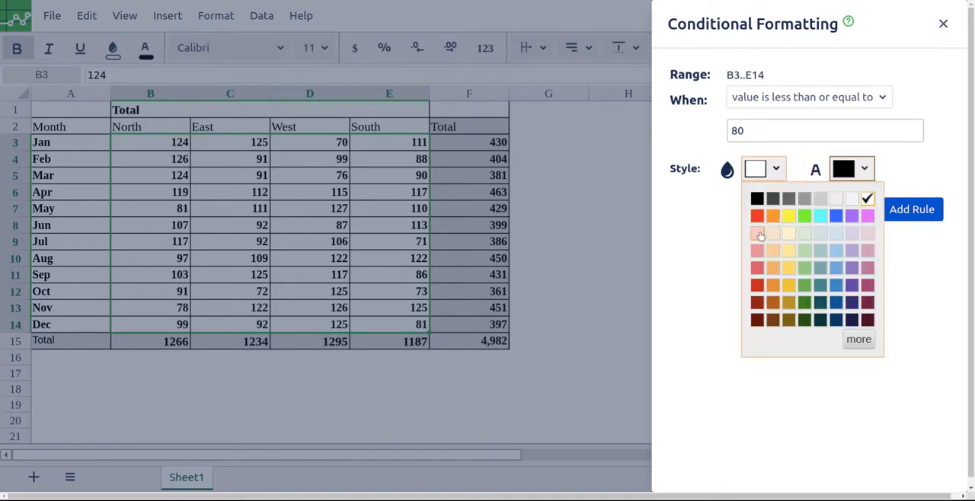
click(760, 235)
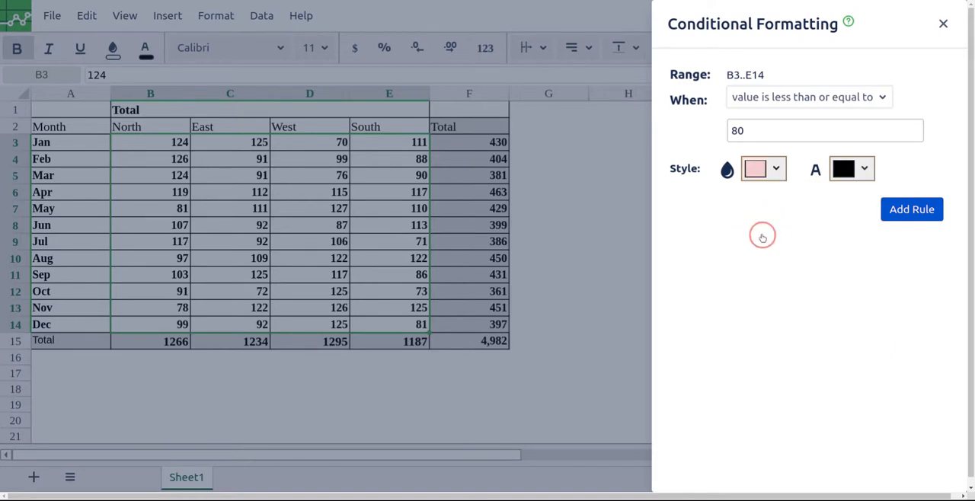
click(836, 170)
click(841, 232)
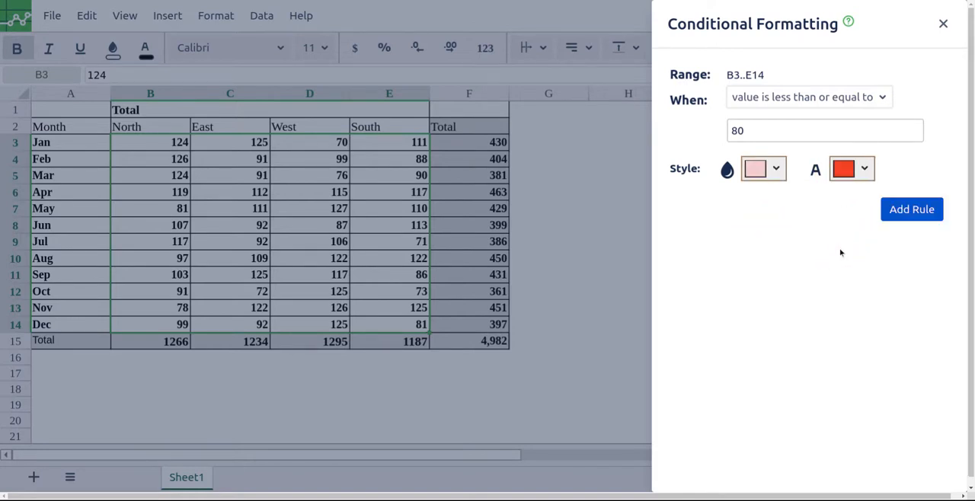
click(908, 213)
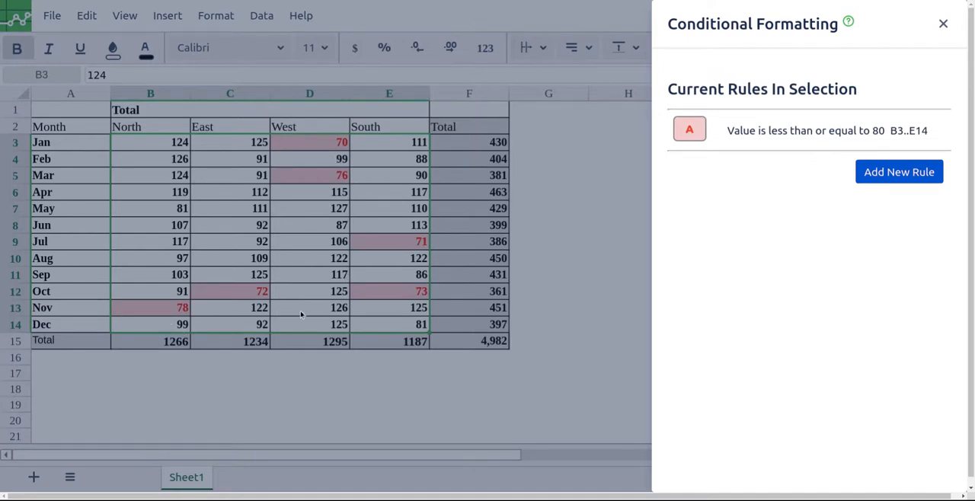
- Start a second conditional formatting rule on B3:E14 for values between 80 and 100
click(897, 174)
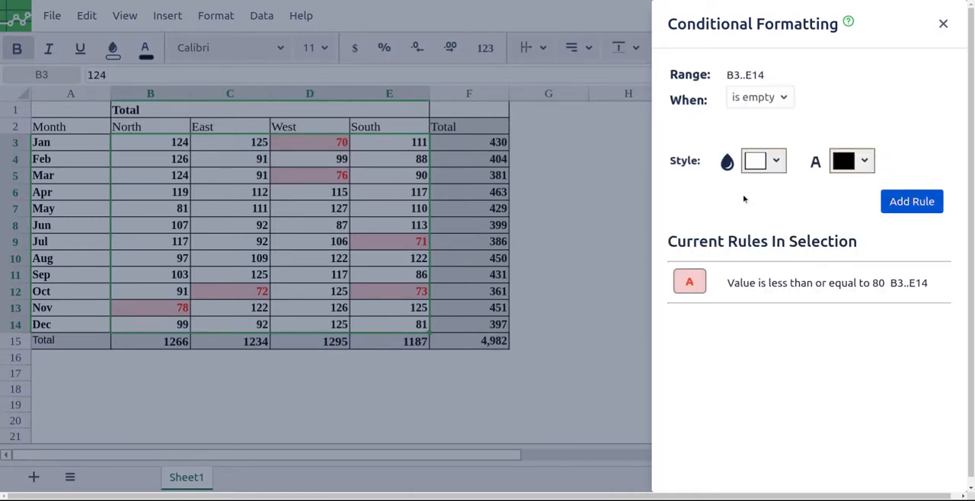
click(779, 107)
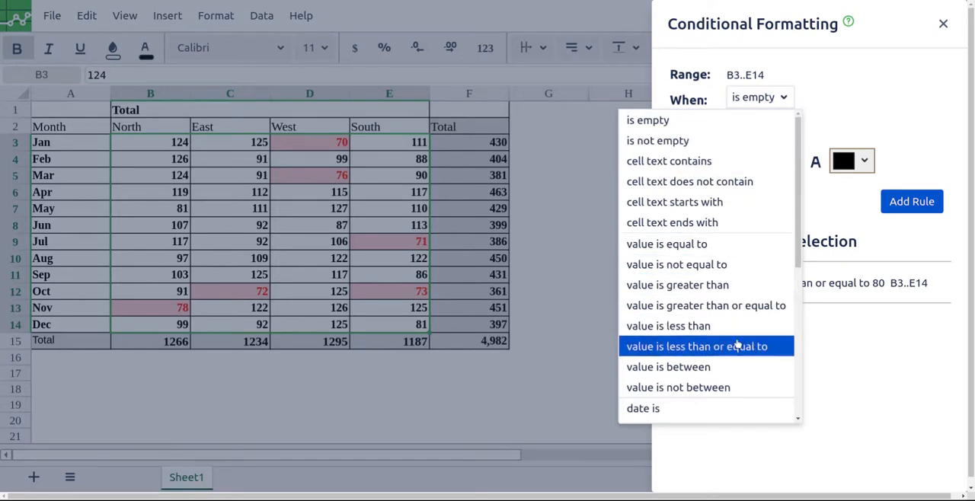
click(721, 367)
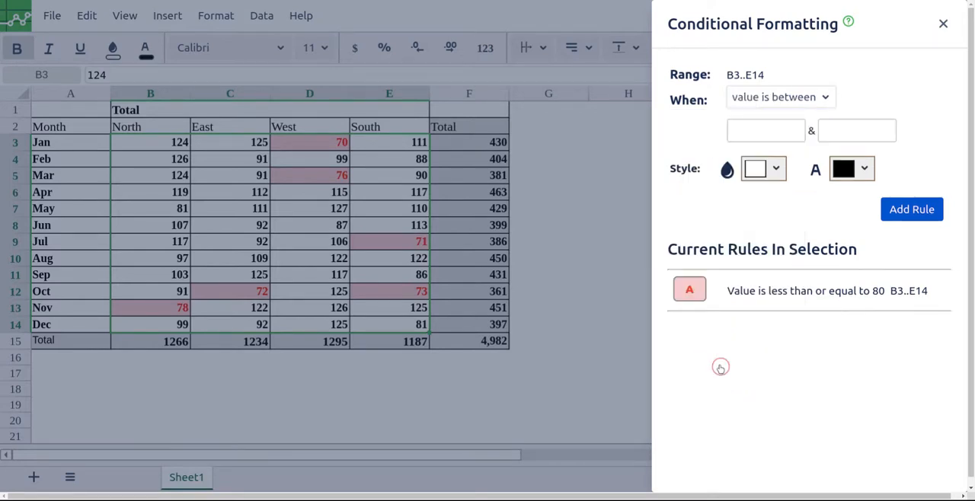
click(756, 133)
text(80)
key(Tab)
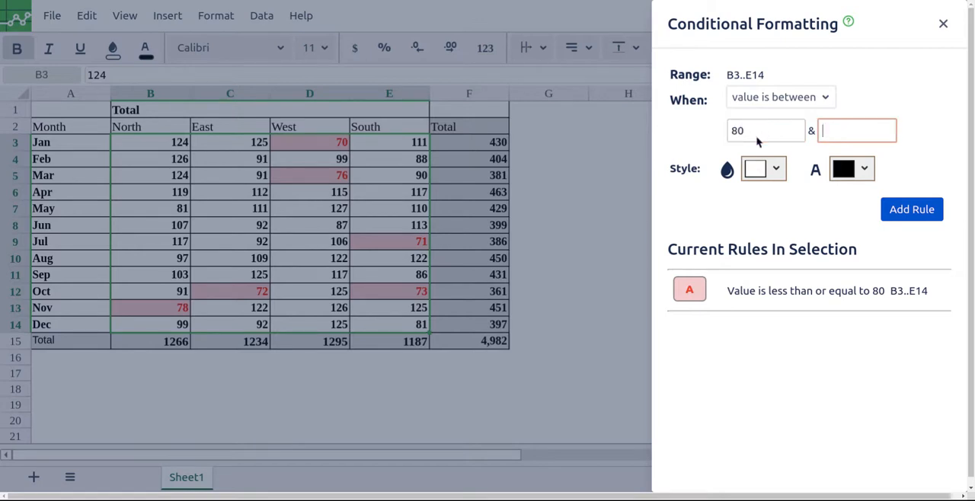
- Give the between rule a light yellow fill and bright yellow text, and add it
click(766, 168)
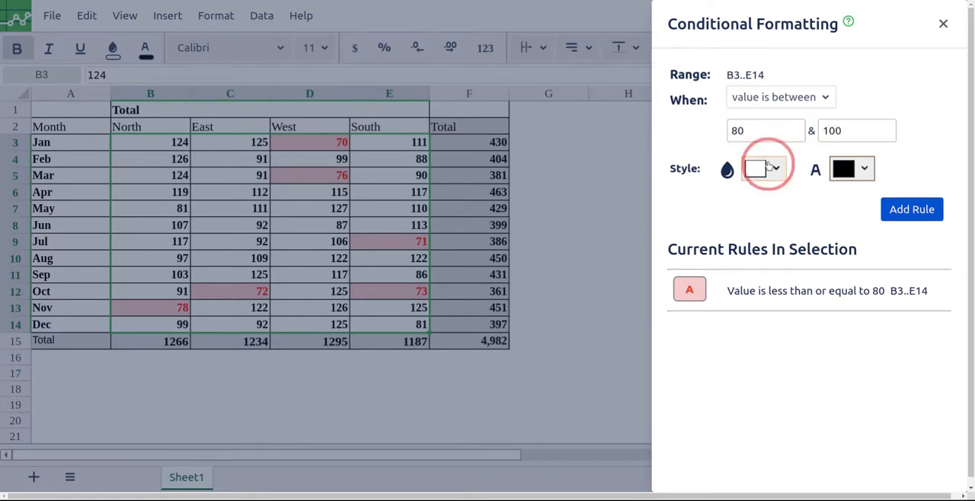
click(791, 234)
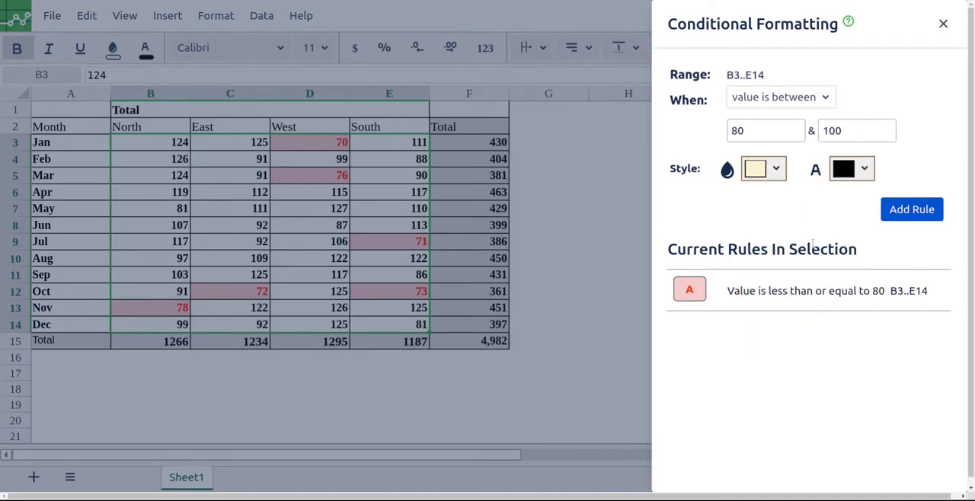
click(851, 175)
click(872, 233)
click(906, 215)
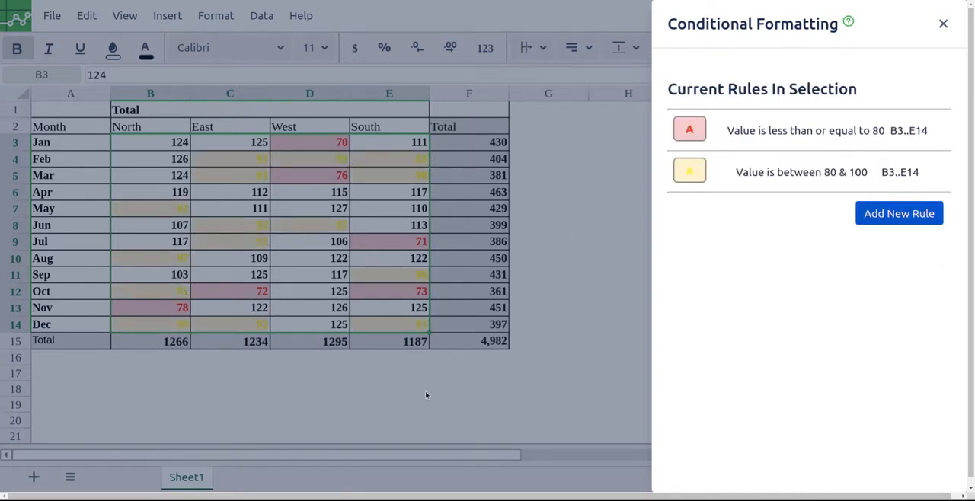
- Edit the rule for values between 80 and 100 so its text colour is dark yellow-brown
click(861, 174)
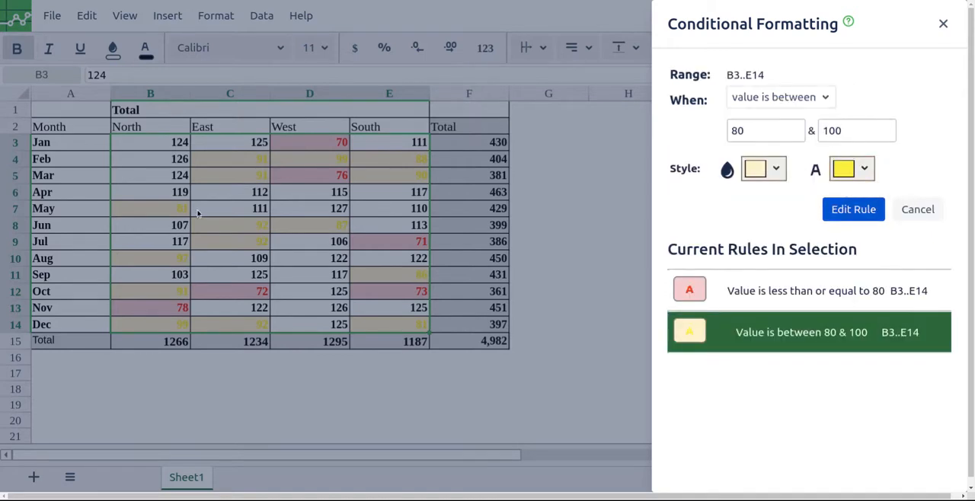
click(865, 170)
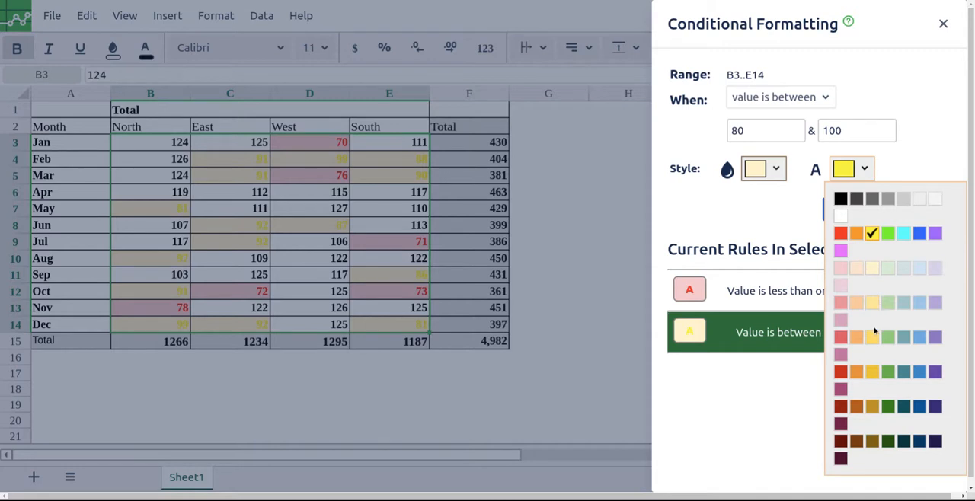
click(873, 442)
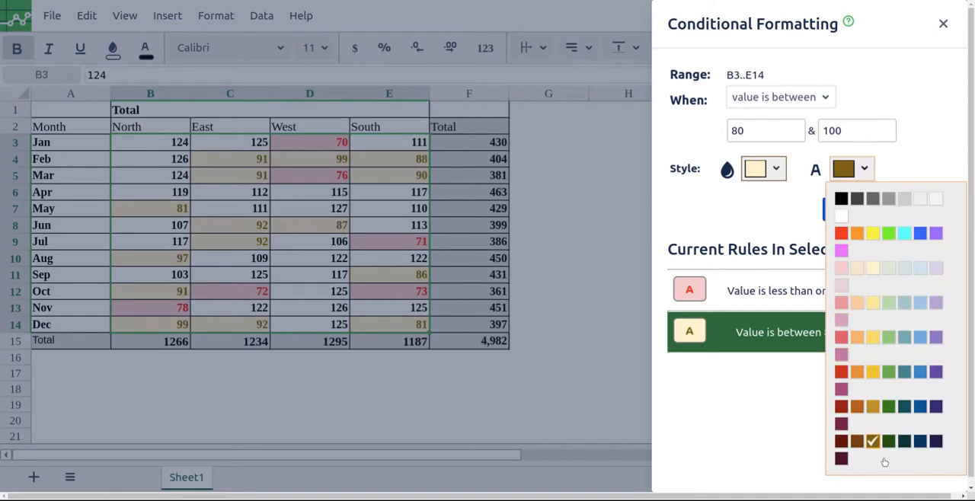
click(877, 446)
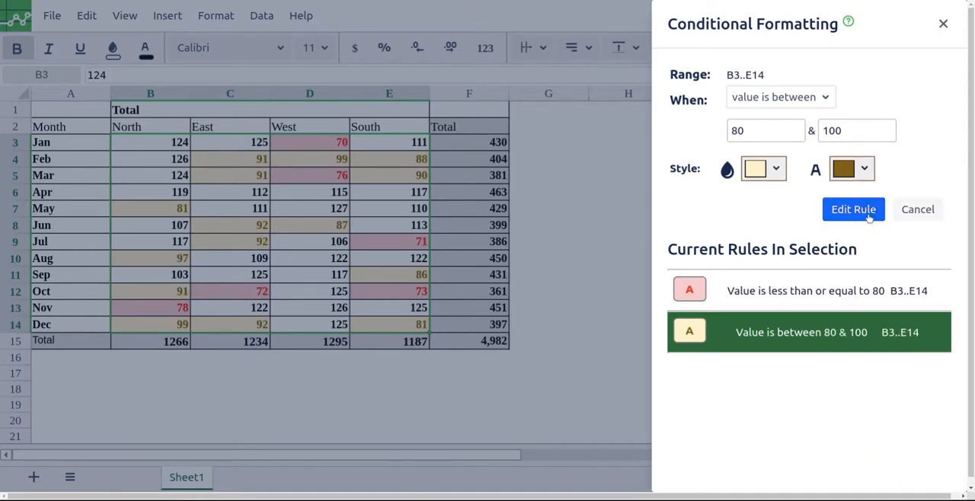
click(858, 218)
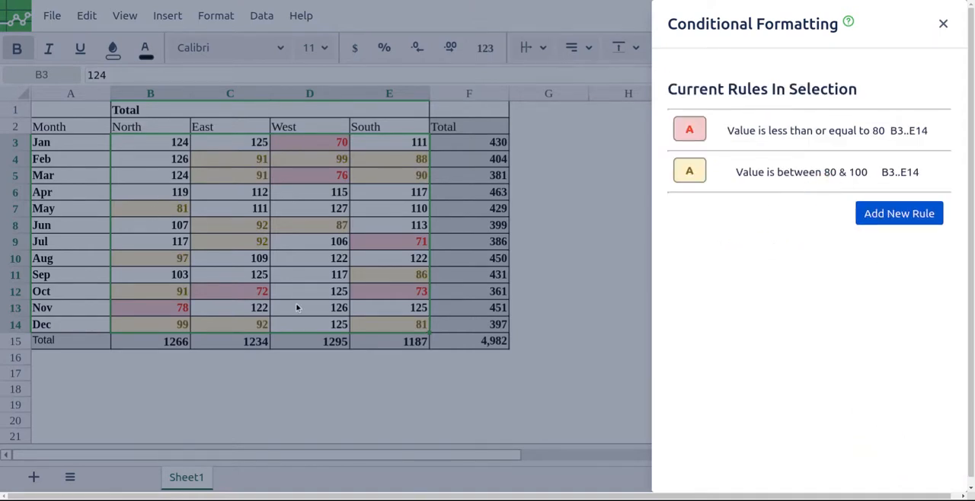
- Start a third conditional formatting rule on B3:E14 for values greater than 100
click(876, 218)
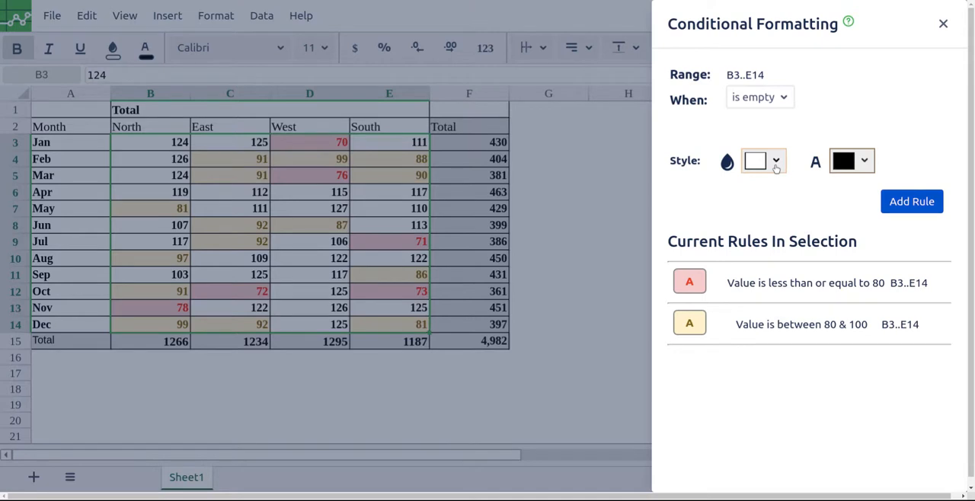
click(776, 167)
click(768, 113)
click(766, 104)
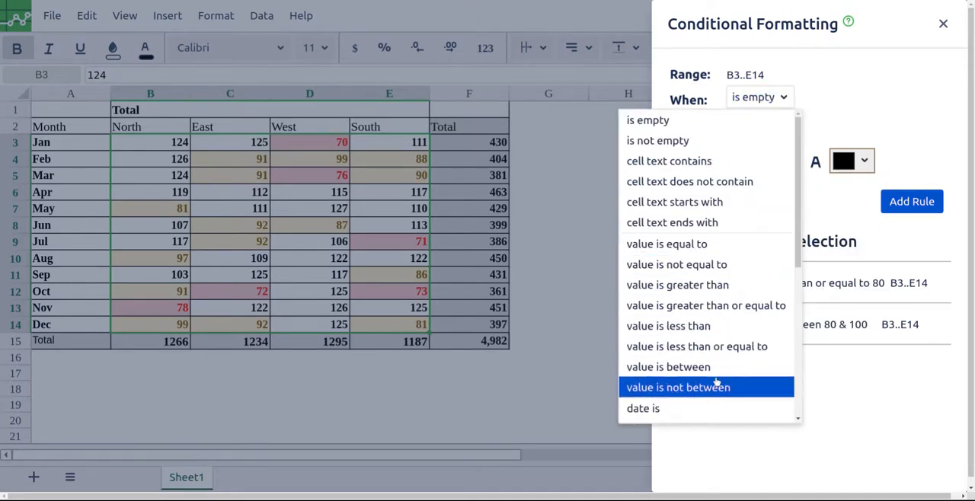
click(724, 285)
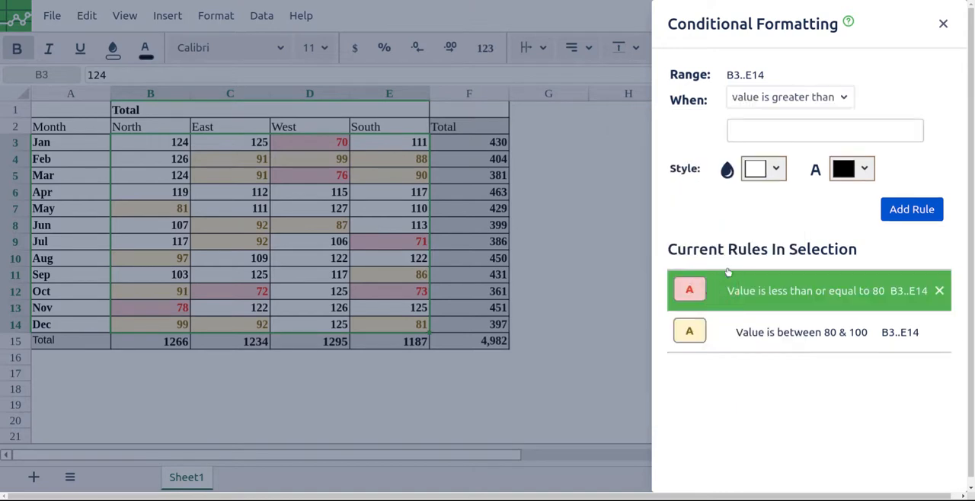
click(778, 134)
text(100)
- Style the greater-than rule with a light green fill and dark green text, add it and close the conditional formatting settings
click(766, 168)
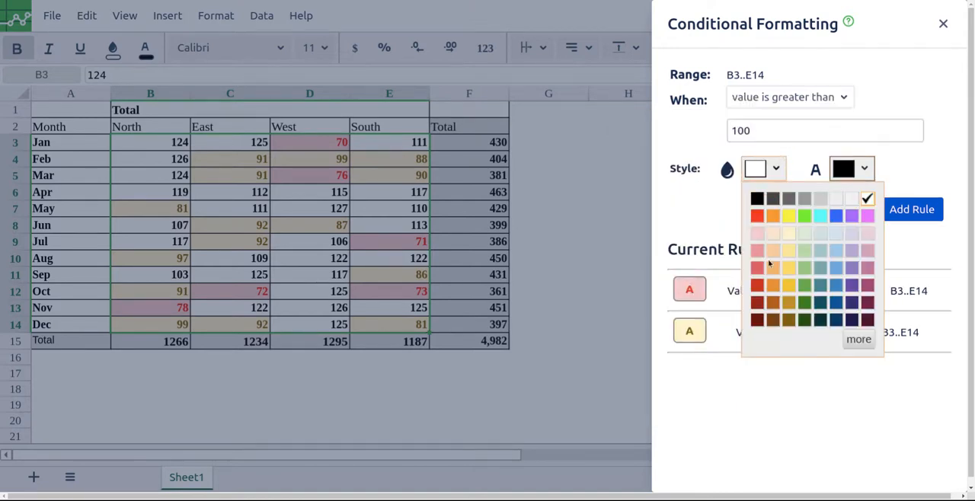
click(804, 241)
click(852, 168)
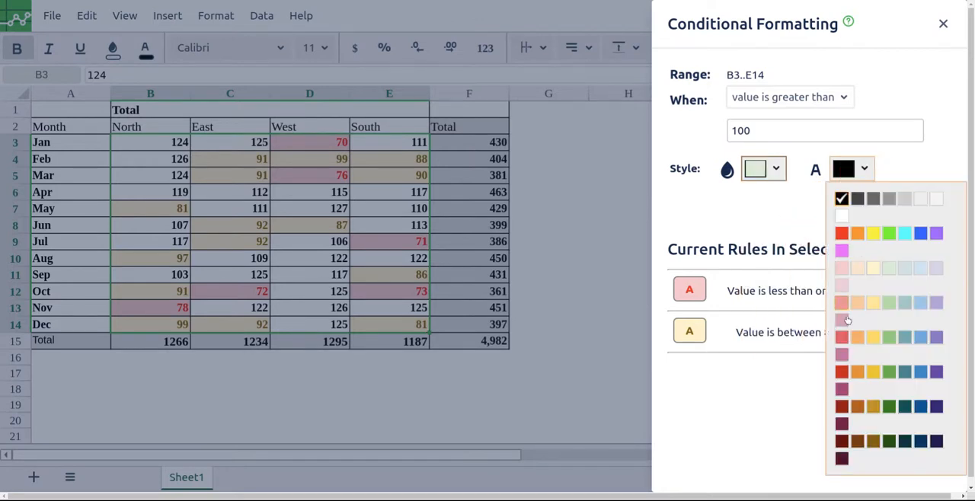
click(889, 442)
click(871, 211)
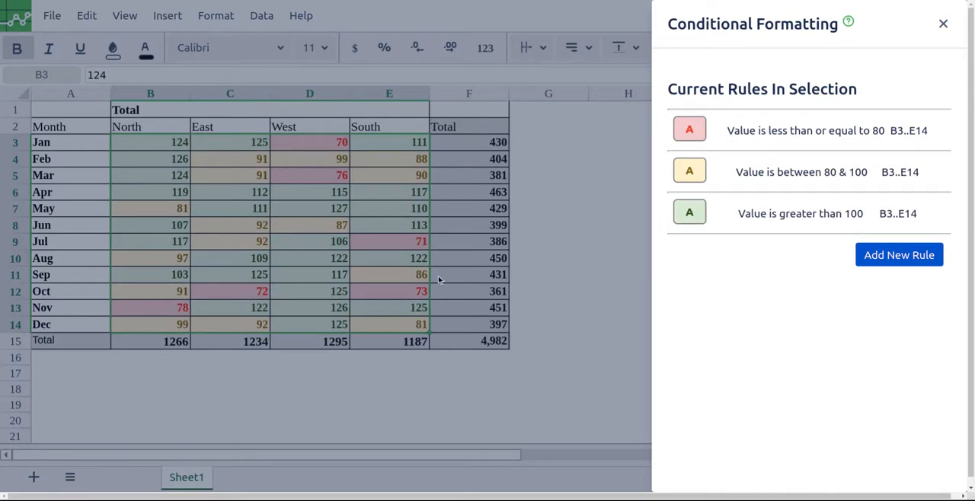
click(945, 24)
- Examine the conditional formatting in the monthly table, including cells D10, E14 and D14
click(279, 257)
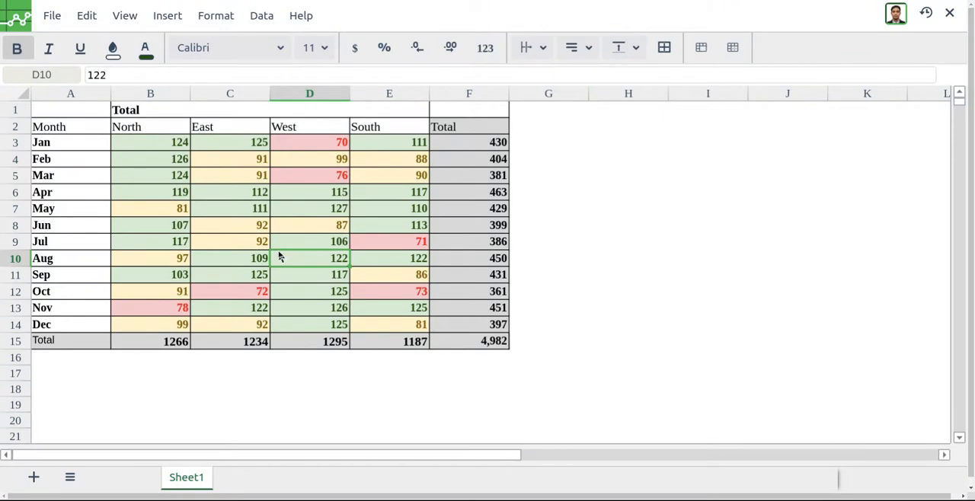
click(379, 325)
click(342, 332)
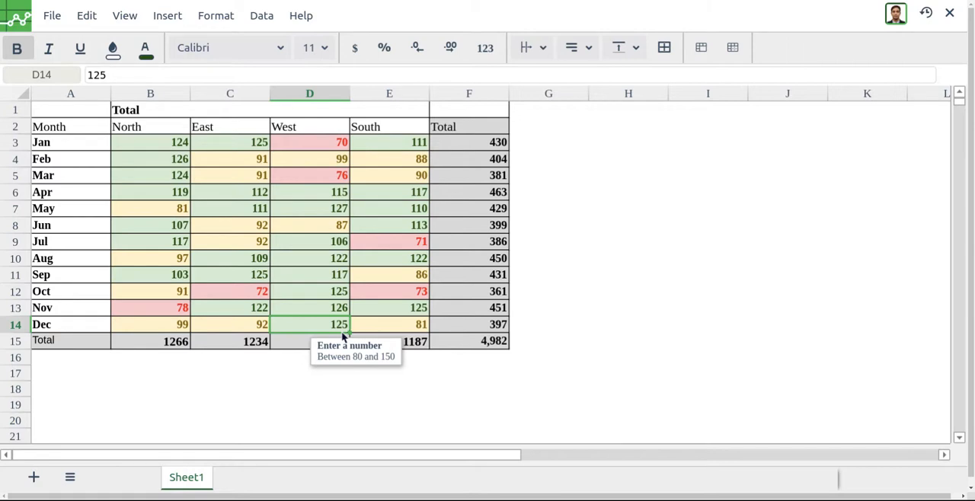
- Compare the Jun 5, 6:16 PM version with the current draft in the version history, then return to the sheet
click(326, 291)
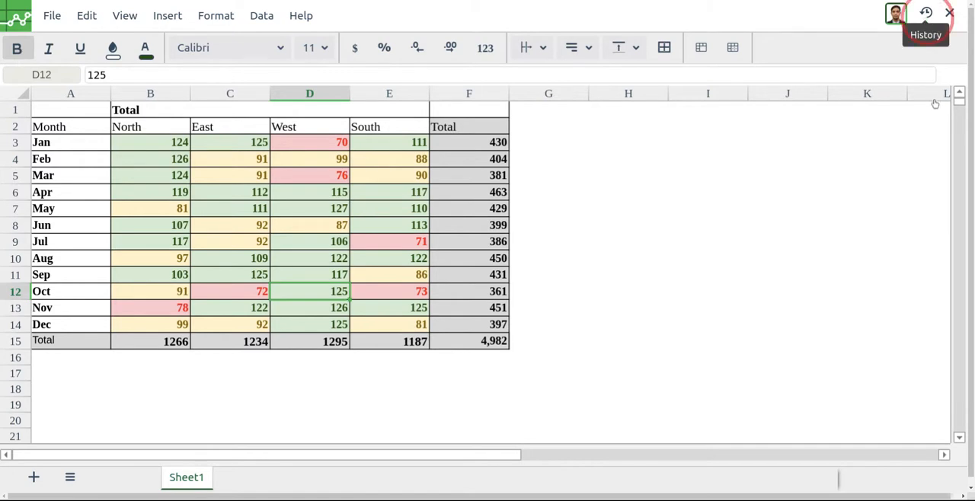
click(926, 12)
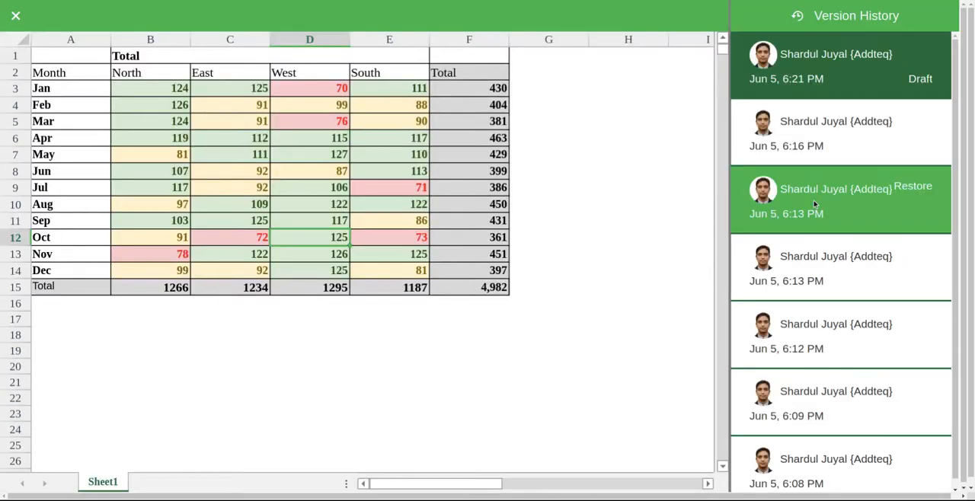
click(818, 142)
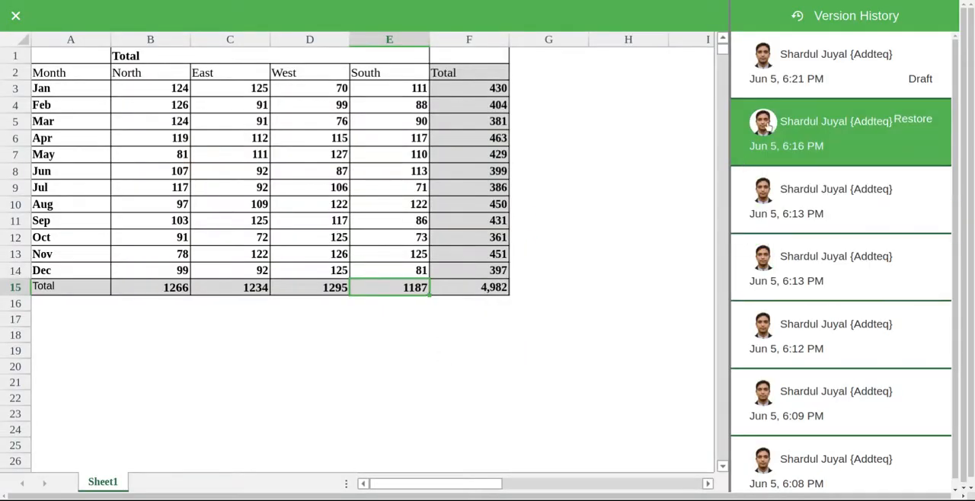
click(818, 79)
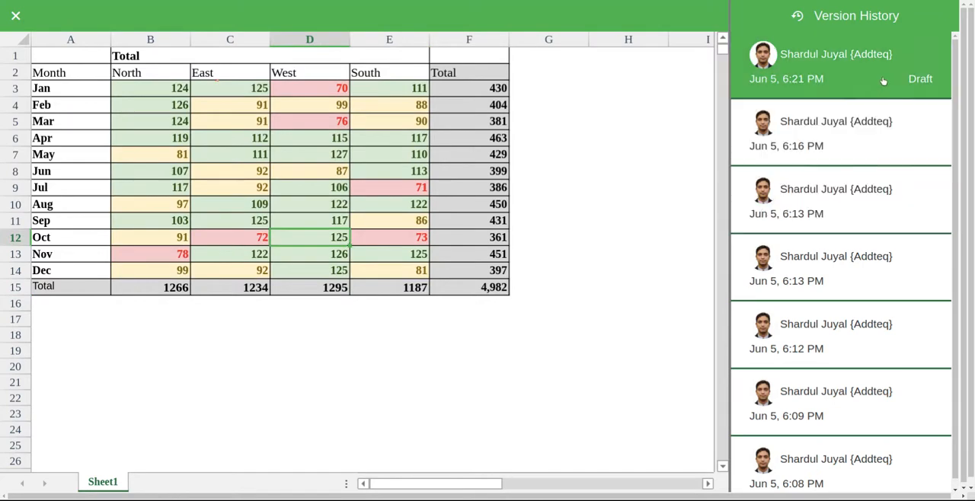
click(15, 16)
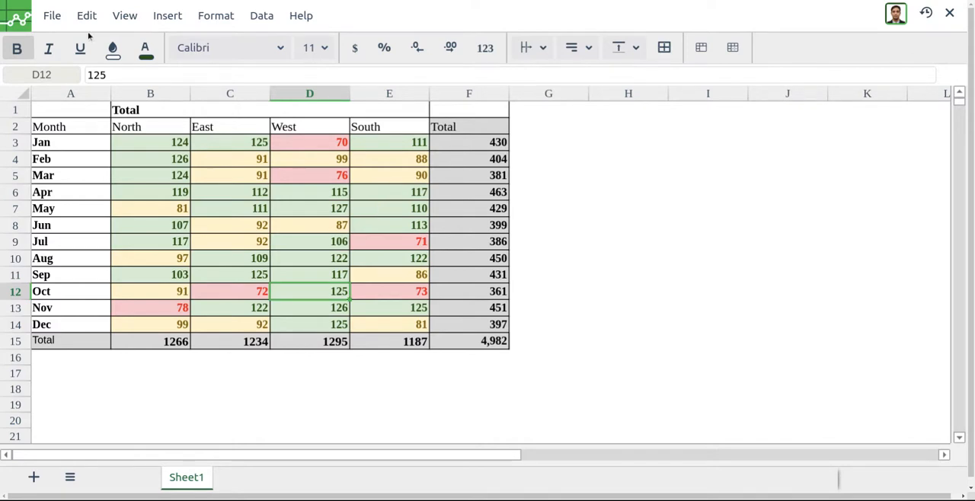
- Save the spreadsheet, exit its editor and publish the Confluence page
click(52, 15)
click(97, 73)
click(951, 14)
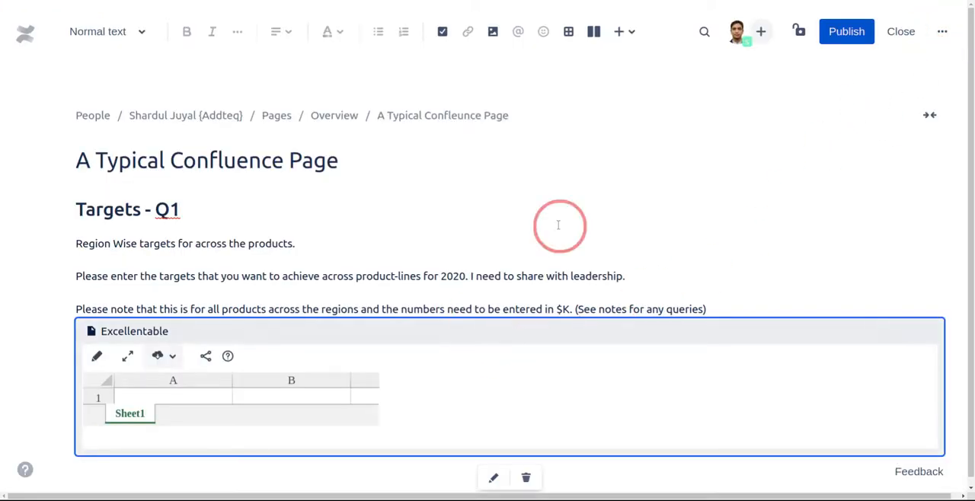
click(848, 33)
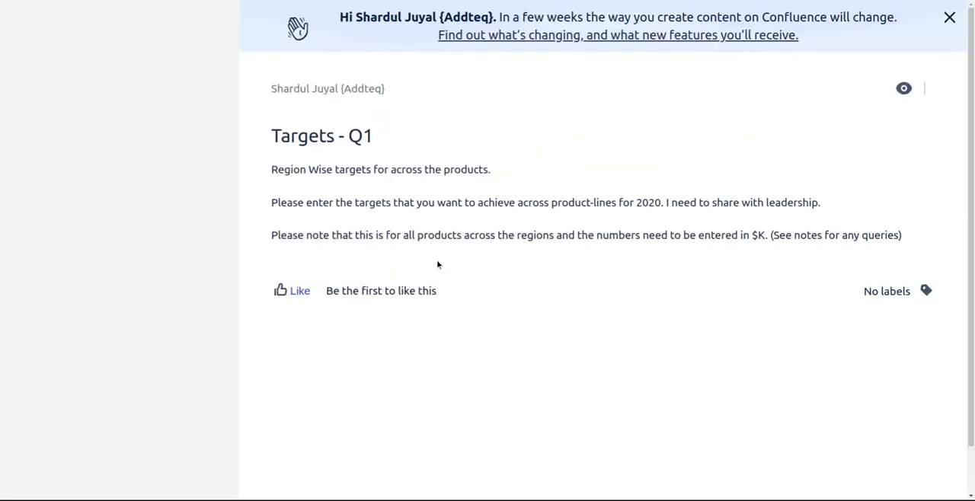
- Collapse the space sidebar on the published page and open the targets table's export options
scroll(457, 162, down, 2)
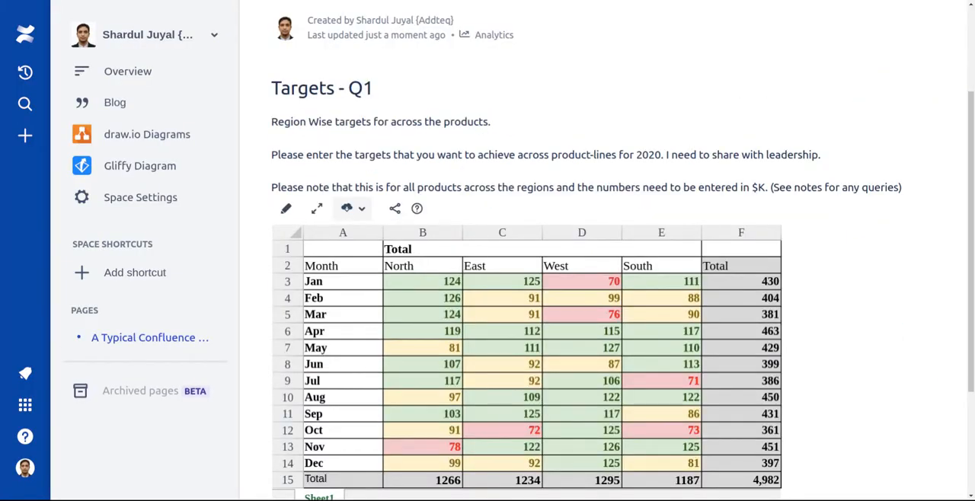
scroll(485, 112, down, 2)
scroll(485, 112, up, 4)
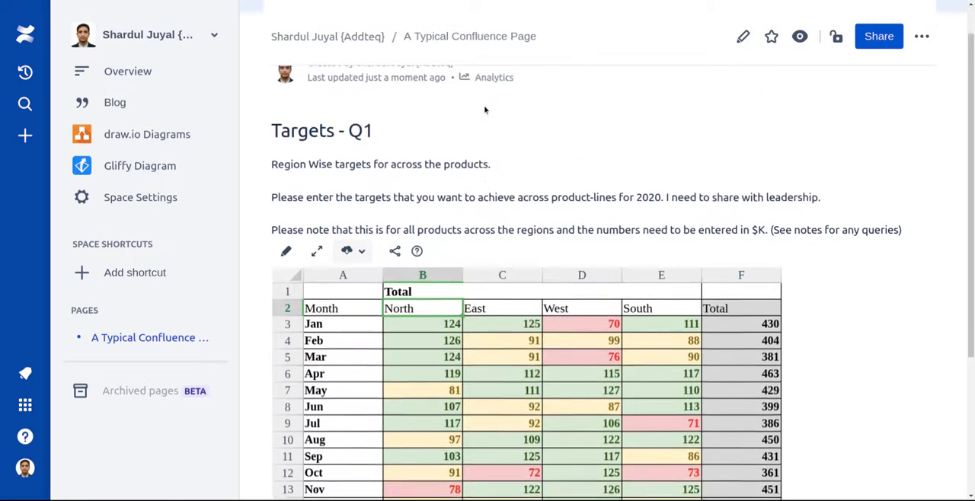
drag(236, 227, 104, 192)
scroll(464, 187, down, 2)
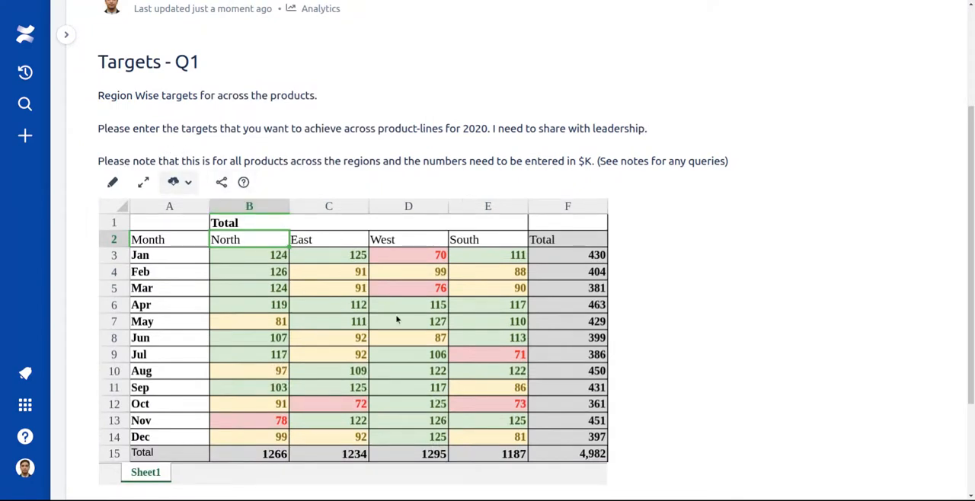
scroll(397, 320, down, 1)
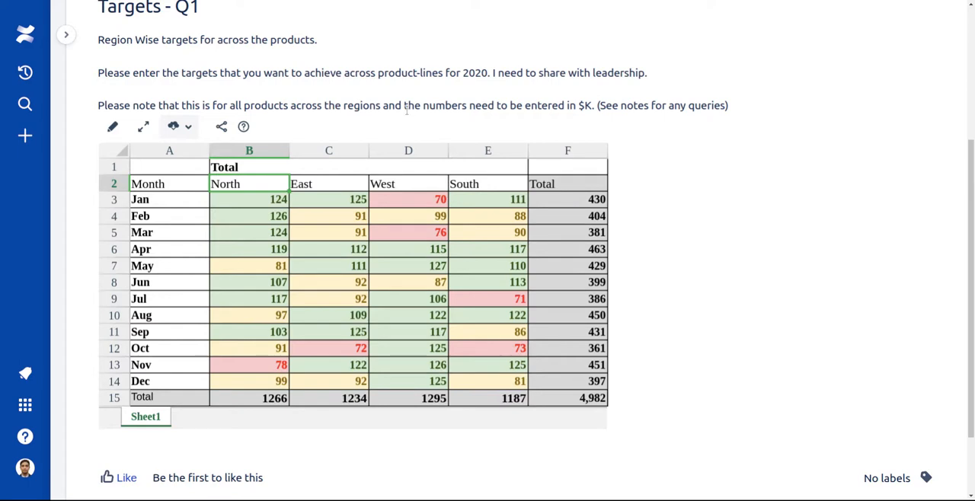
click(176, 126)
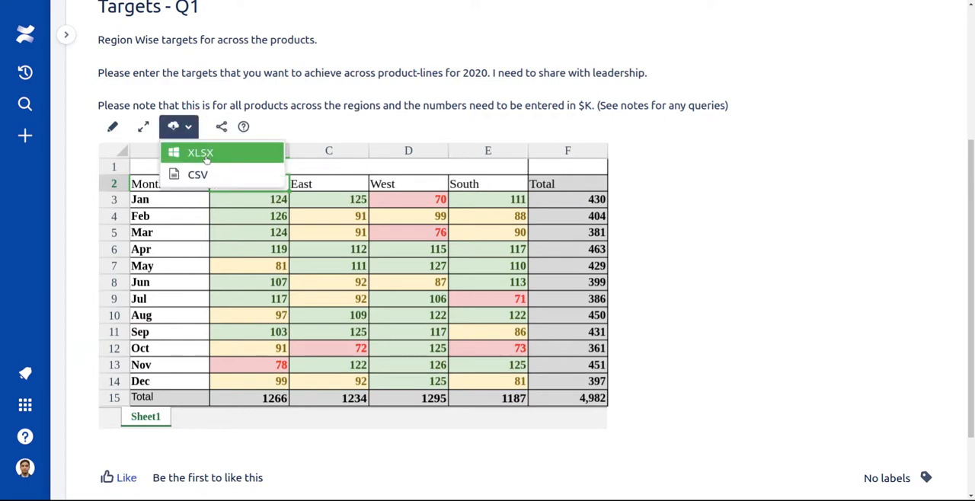
- Reopen the targets table for editing and hide its row and column headers in view mode
click(114, 127)
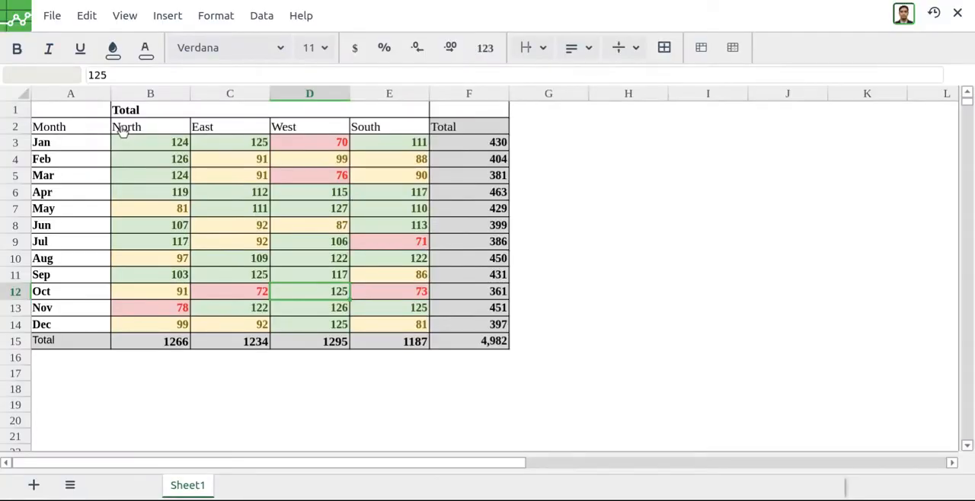
click(216, 17)
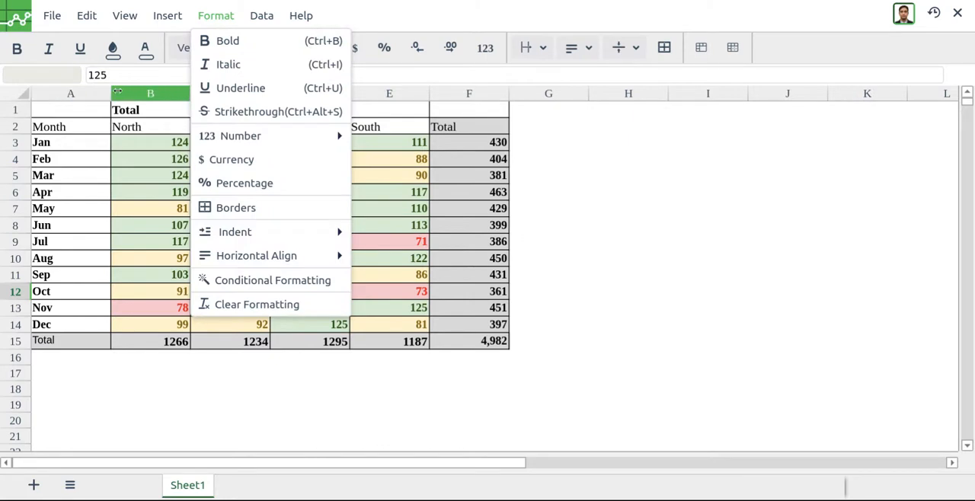
click(133, 206)
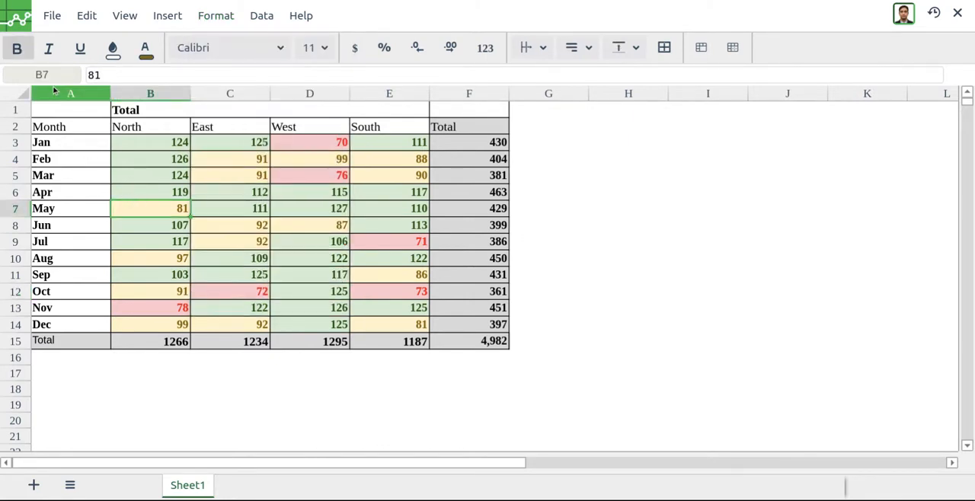
click(293, 227)
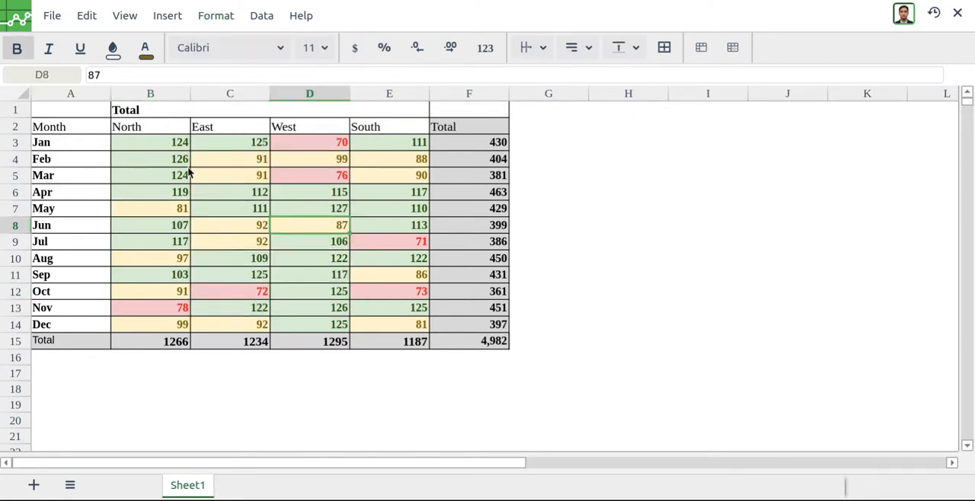
click(125, 15)
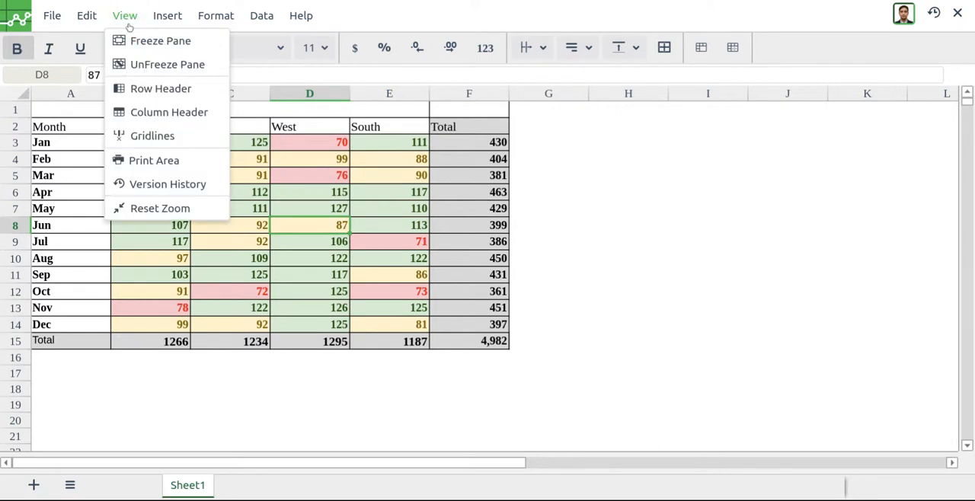
click(153, 88)
click(125, 16)
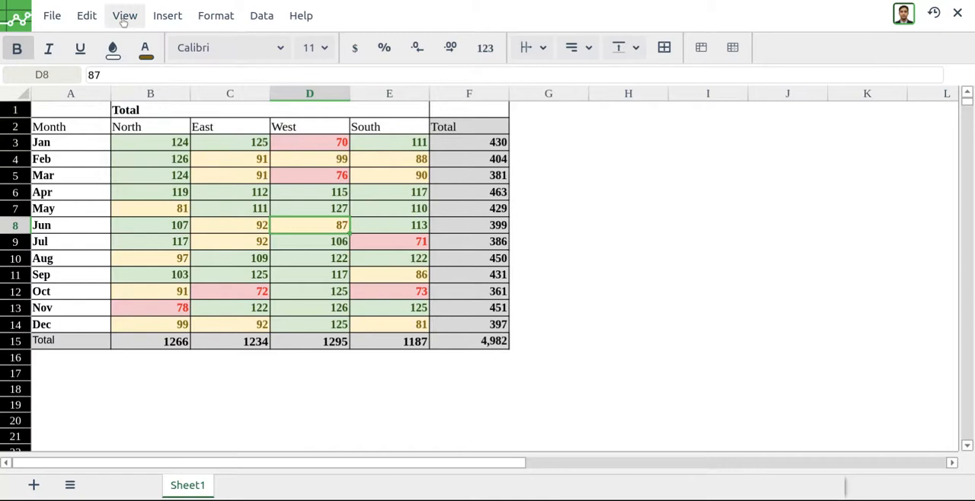
click(150, 116)
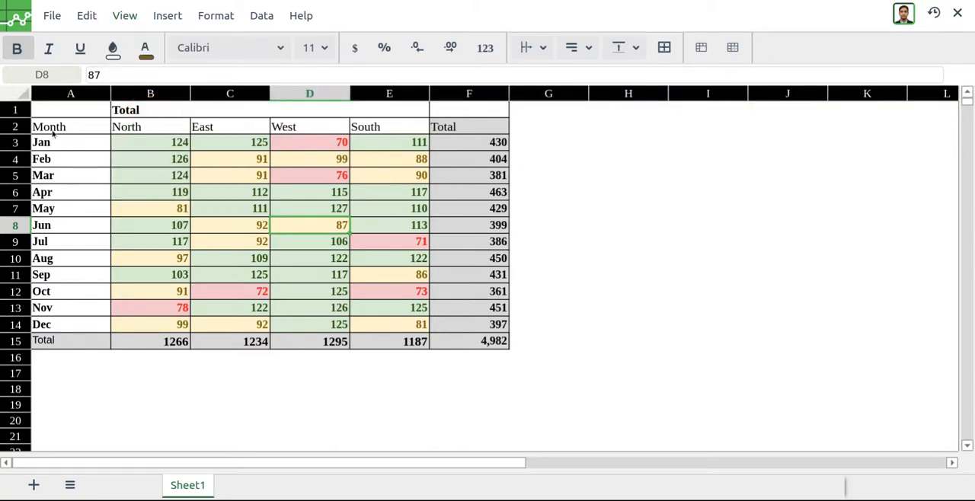
- Add filters to the targets table over the range A2:F15
drag(55, 131, 333, 271)
click(331, 262)
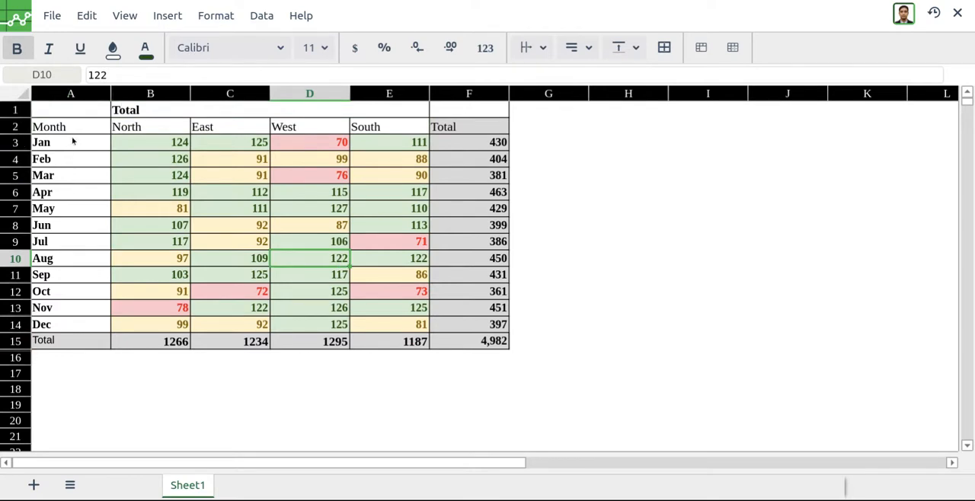
drag(67, 131, 457, 342)
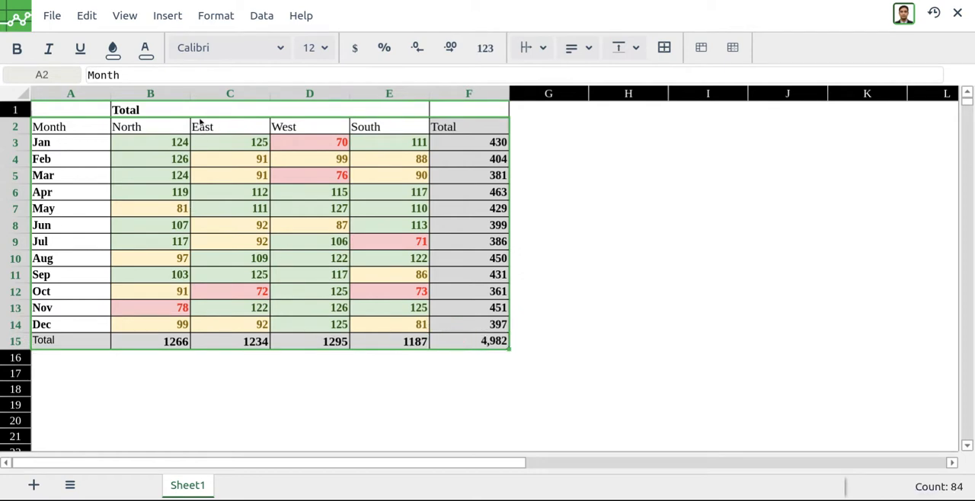
click(261, 16)
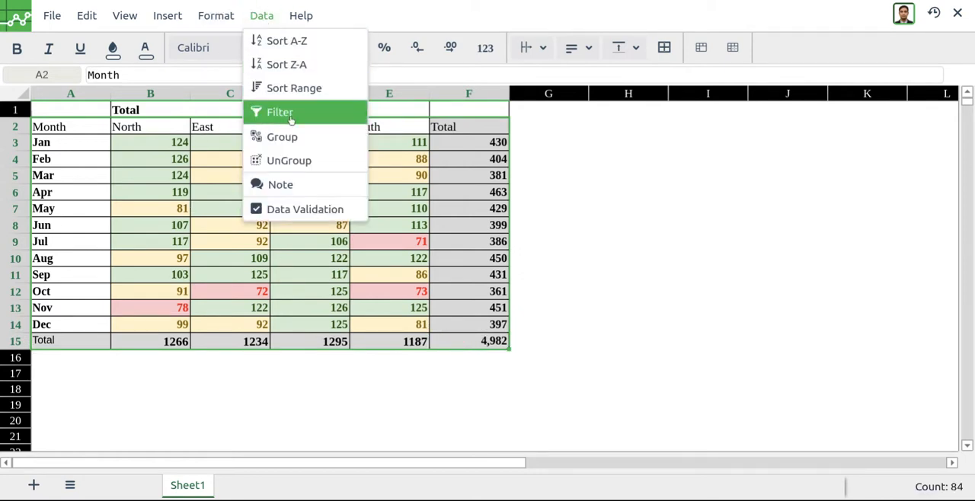
click(291, 120)
click(259, 179)
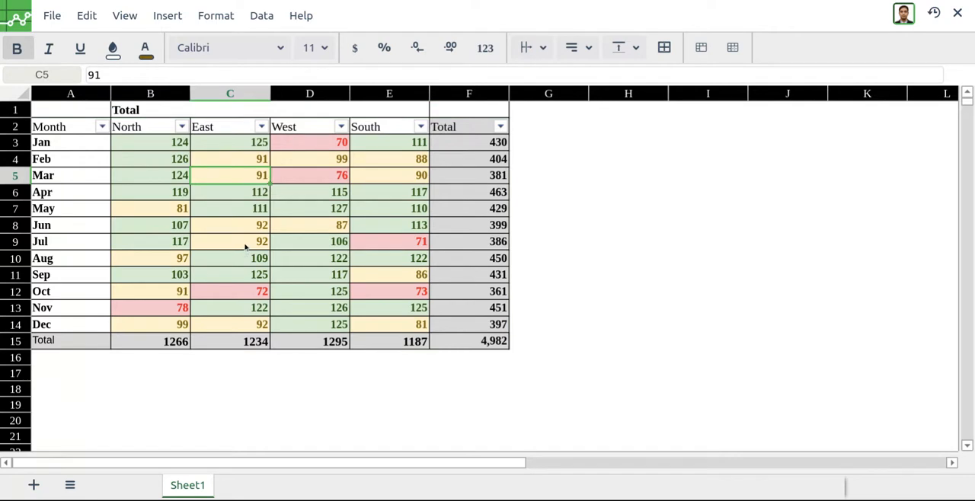
- Save the filtered spreadsheet and exit to the published page
click(52, 15)
click(92, 61)
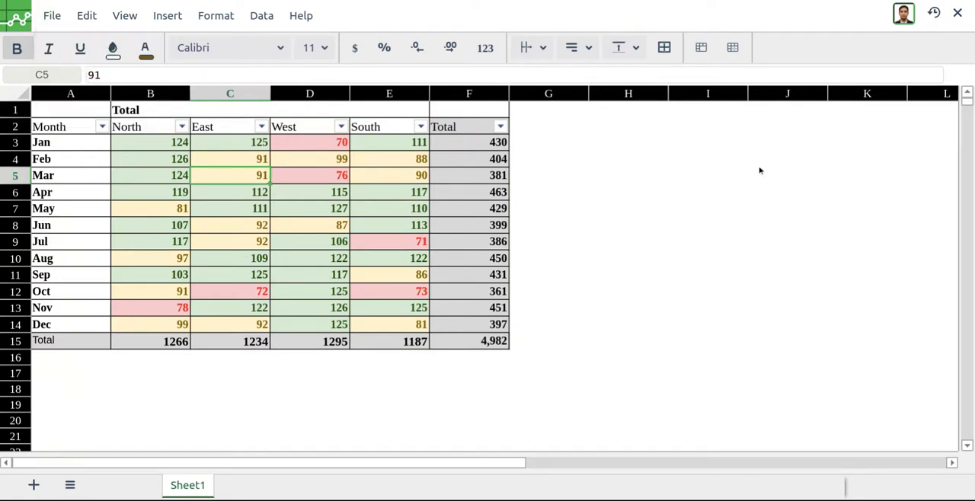
click(957, 12)
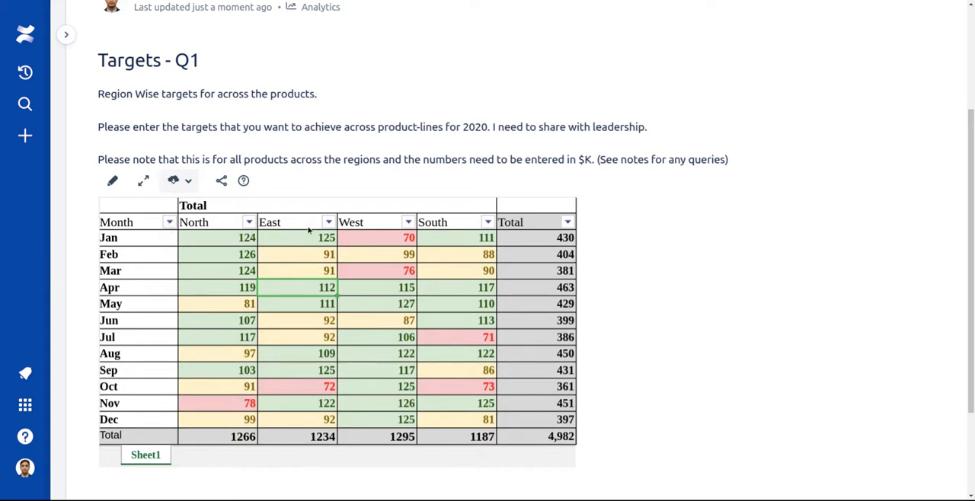
- Filter the Month column of the published table to show only Apr and Aug
click(169, 222)
click(197, 295)
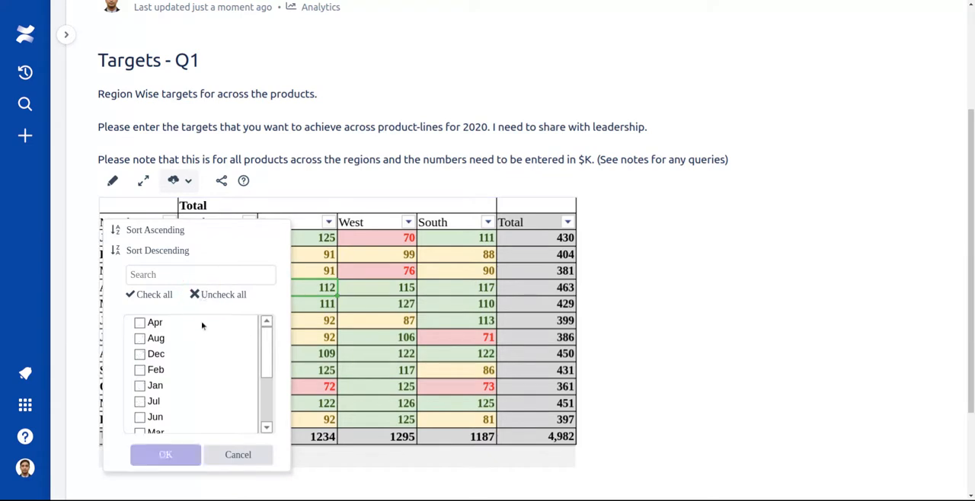
click(142, 326)
click(142, 340)
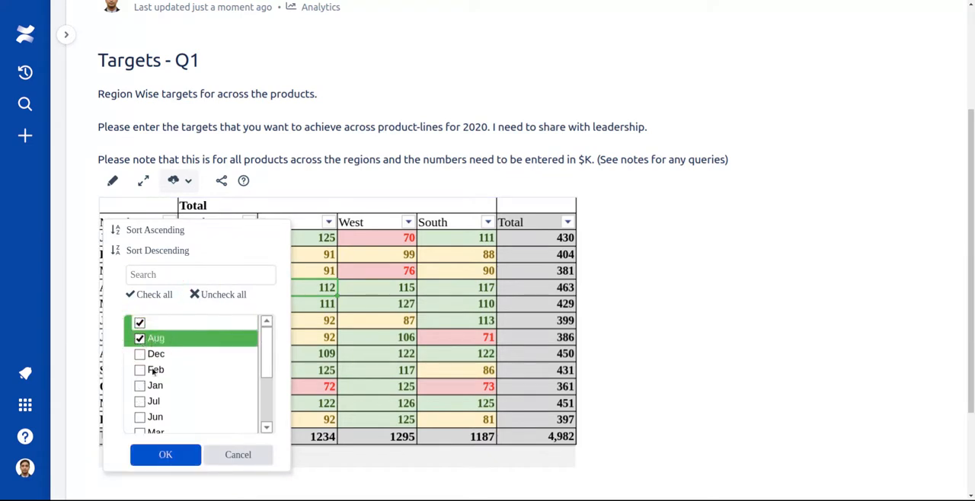
click(166, 455)
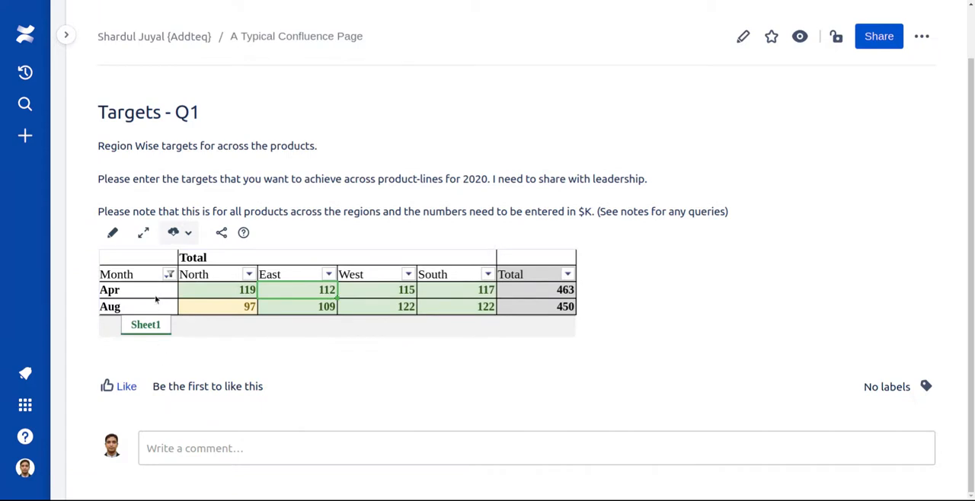
- Try the table's sharing form by entering the optional note "asdad", then cancel sharing
click(222, 234)
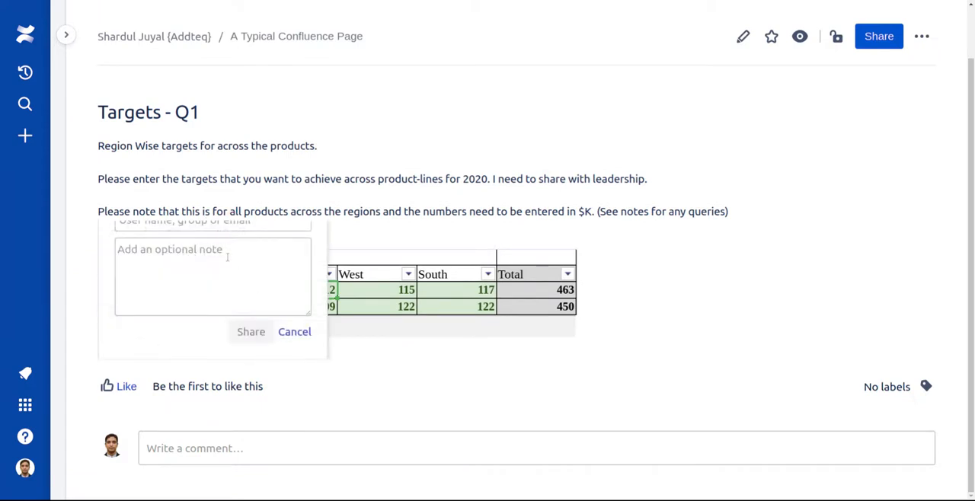
scroll(214, 244, up, 2)
click(173, 338)
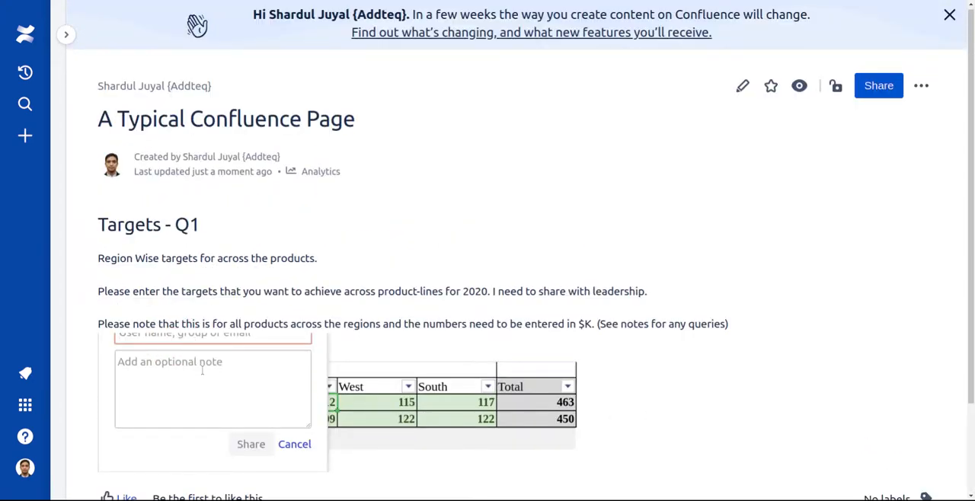
text(adi)
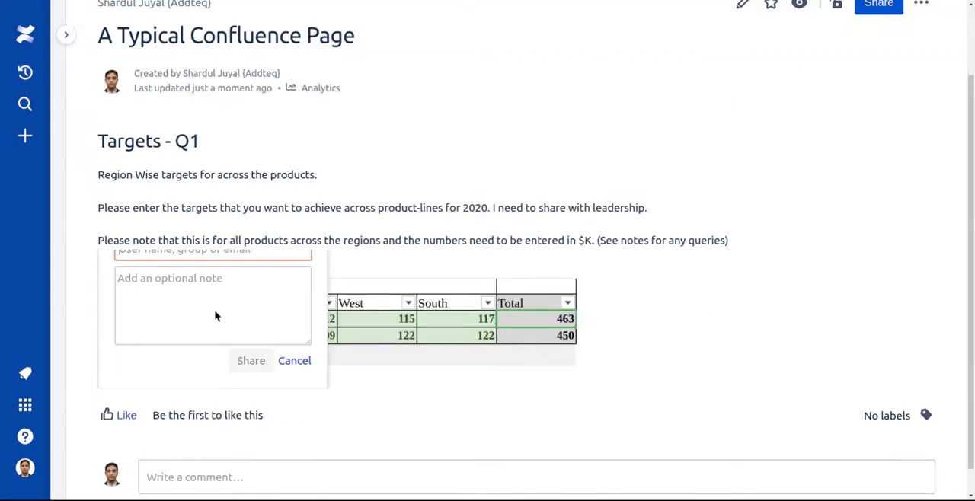
click(209, 295)
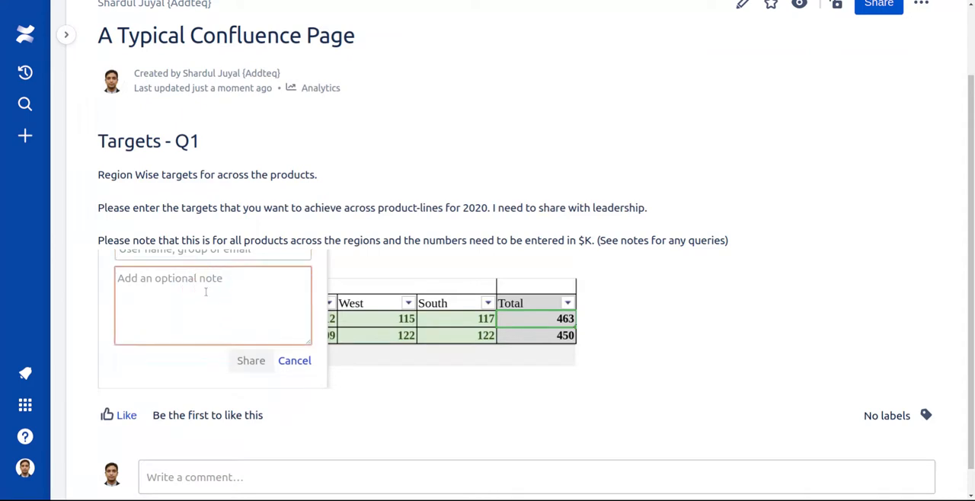
text(asdad)
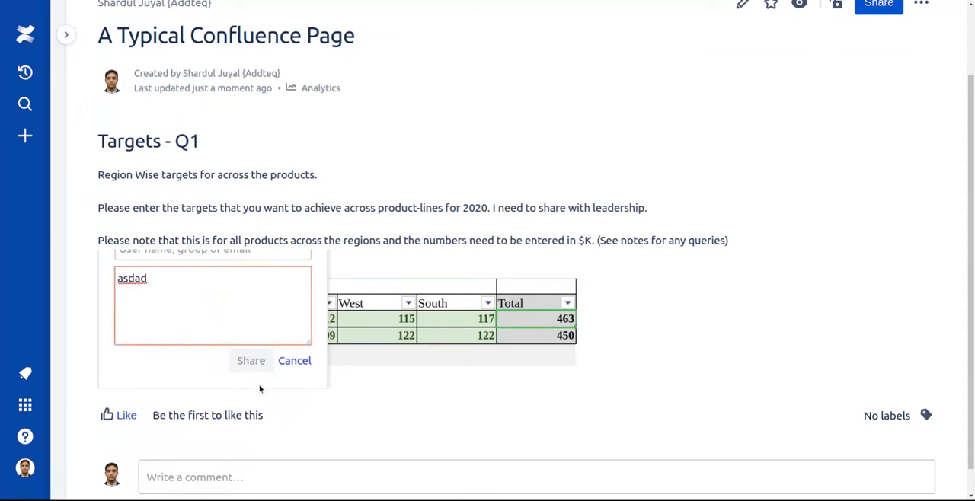
click(302, 362)
click(306, 362)
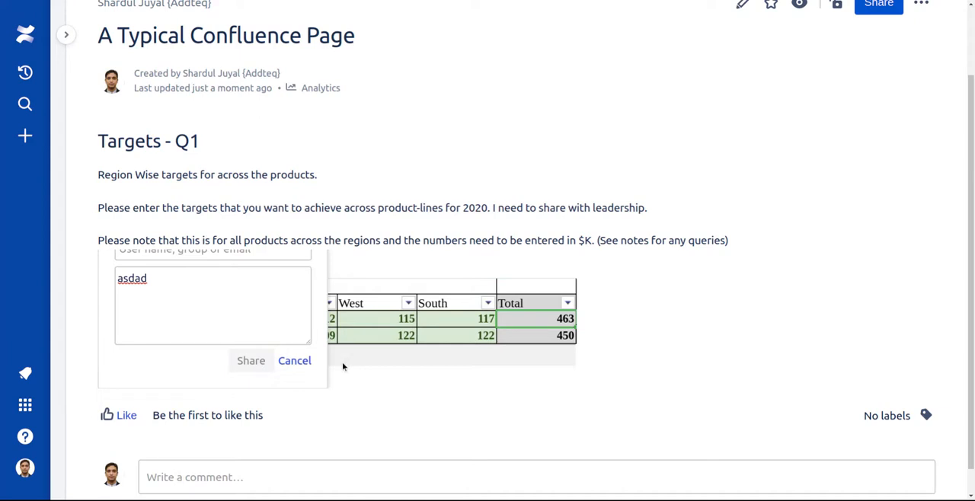
- Dismiss the sharing form and consult the help for the published targets table
click(343, 363)
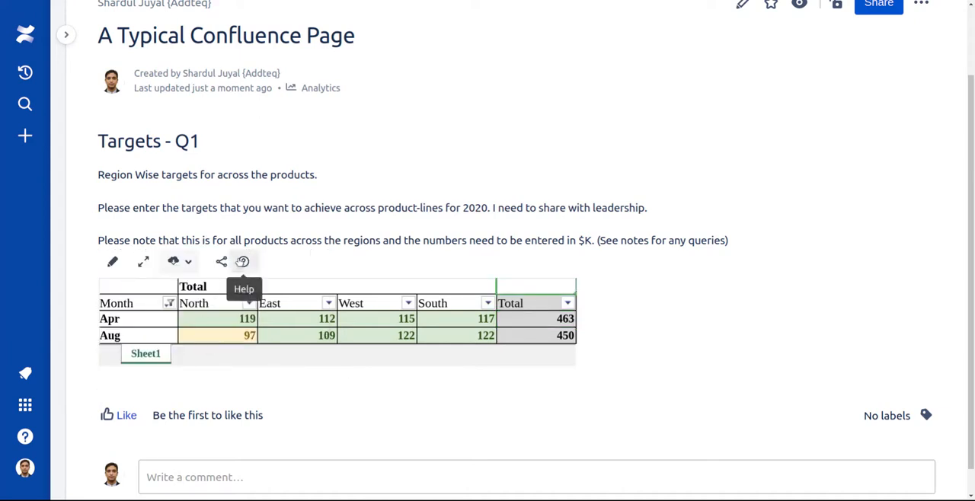
click(243, 262)
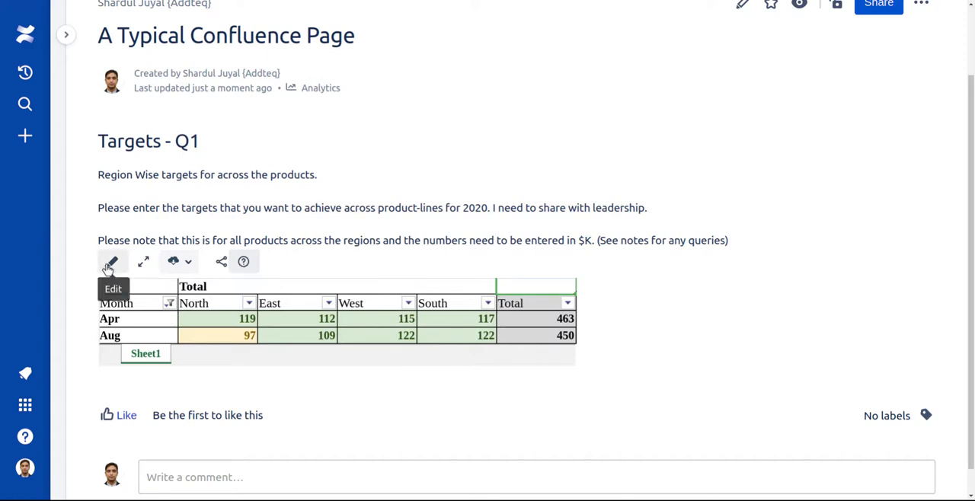
click(522, 192)
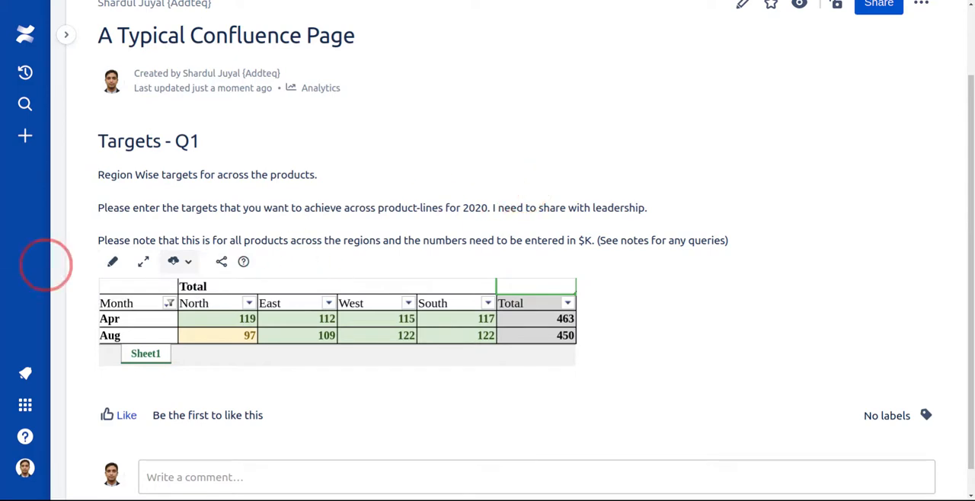
- Open the published targets table for editing to review the editor's help options, and exit back to the page
click(113, 264)
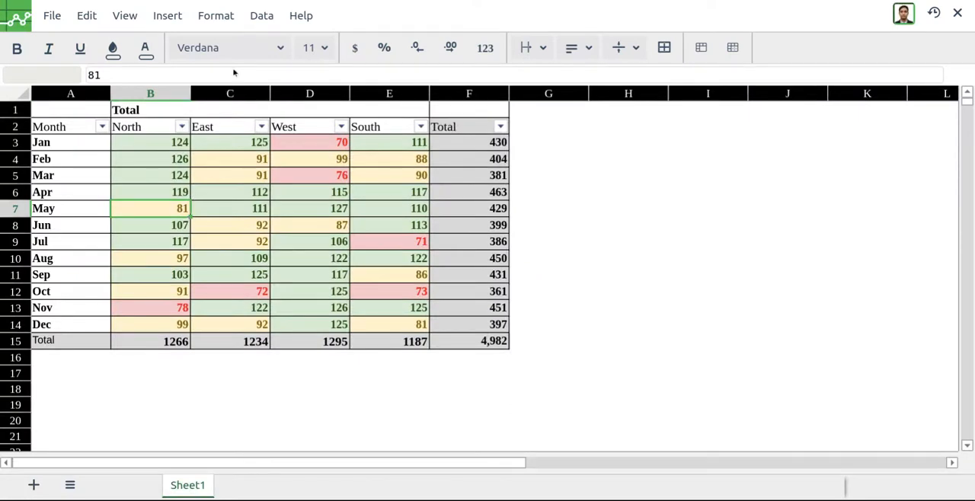
click(302, 16)
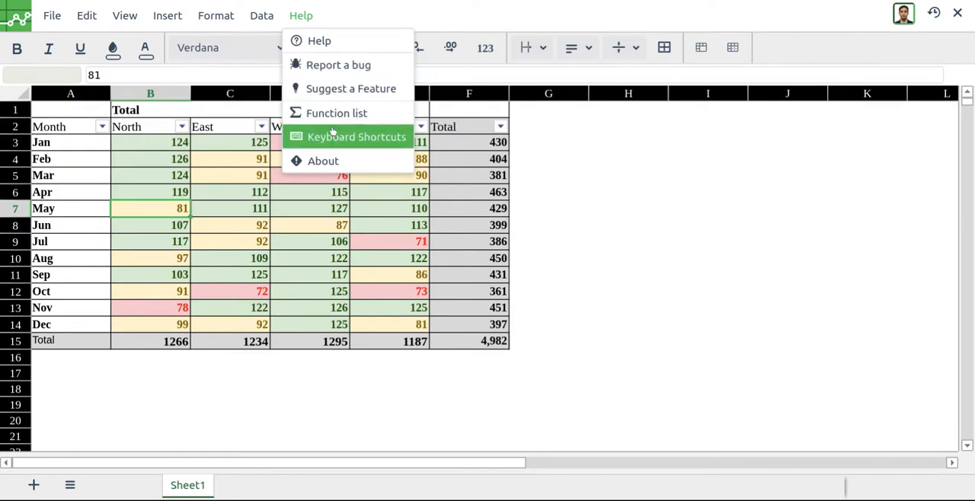
click(240, 193)
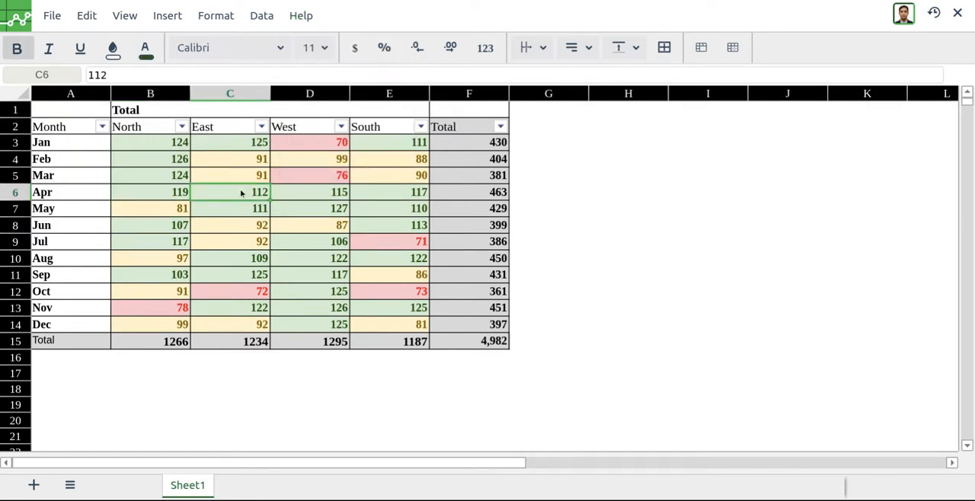
key(Down)
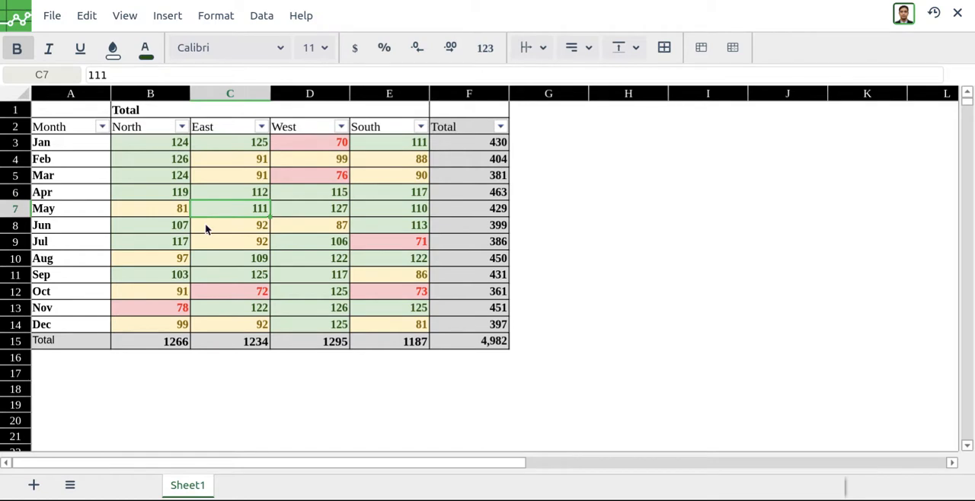
click(957, 14)
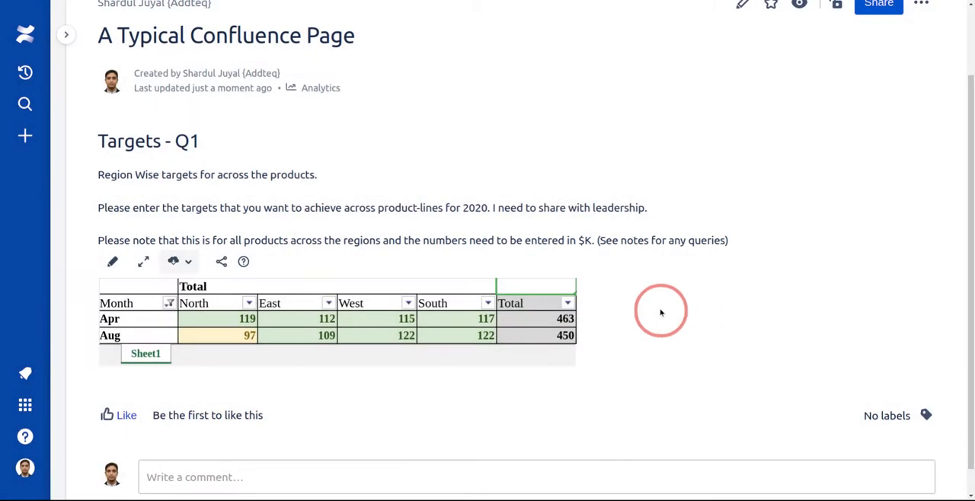